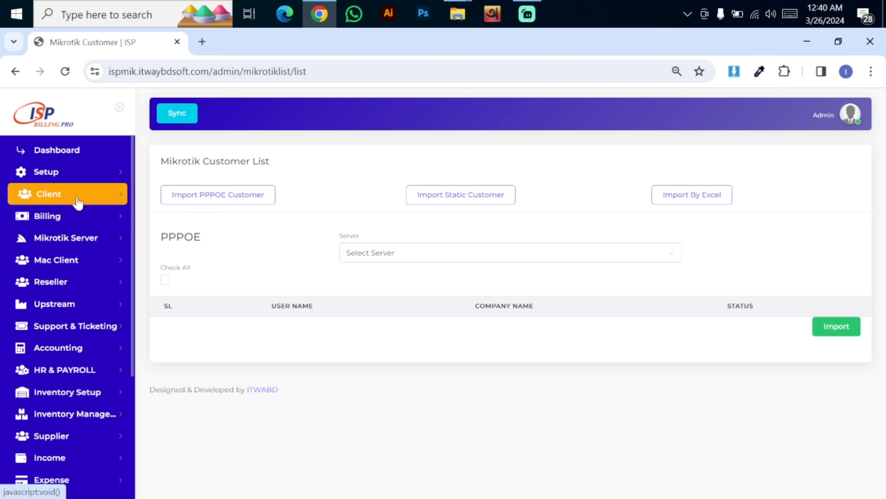
# Open the Mikrotik Import Customer page from the Client section of the sidebar
pyautogui.click(86, 201)
pyautogui.click(77, 331)
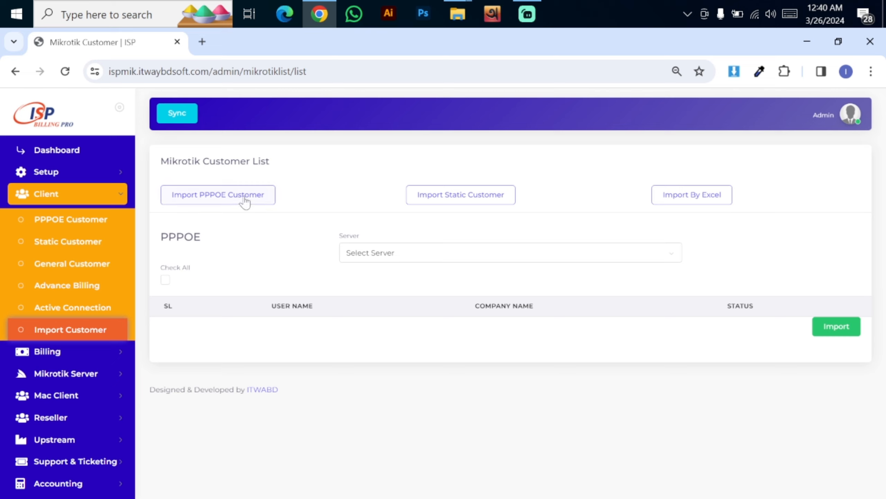
# Choose the itway (103.86.194.78) server as the PPPoE import source
pyautogui.click(386, 254)
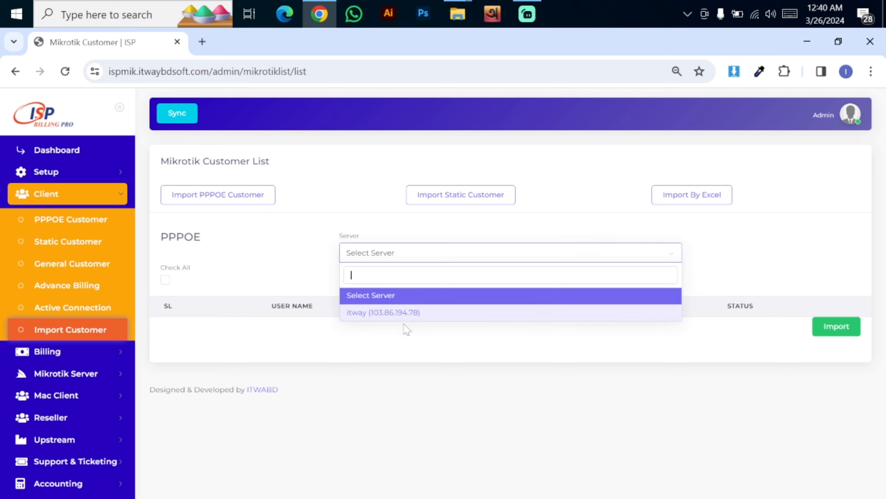
pyautogui.click(402, 312)
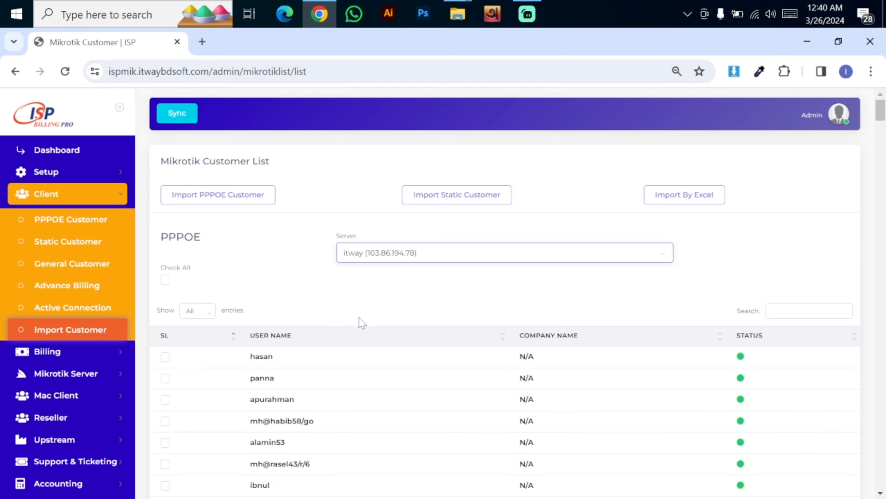
pyautogui.moveTo(885, 112); pyautogui.dragTo(879, 286)
# Tick ten PPPoE accounts in the server list and import them
pyautogui.click(165, 279)
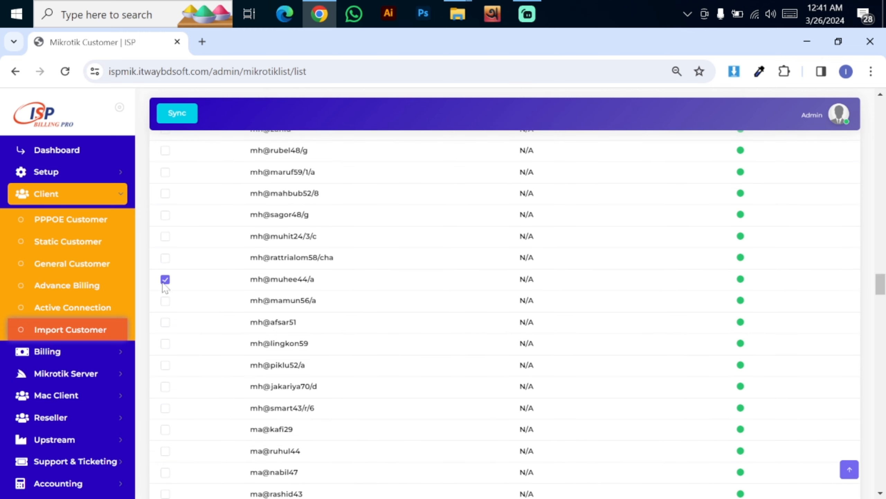
pyautogui.click(165, 300)
pyautogui.click(165, 321)
pyautogui.click(165, 343)
pyautogui.click(166, 365)
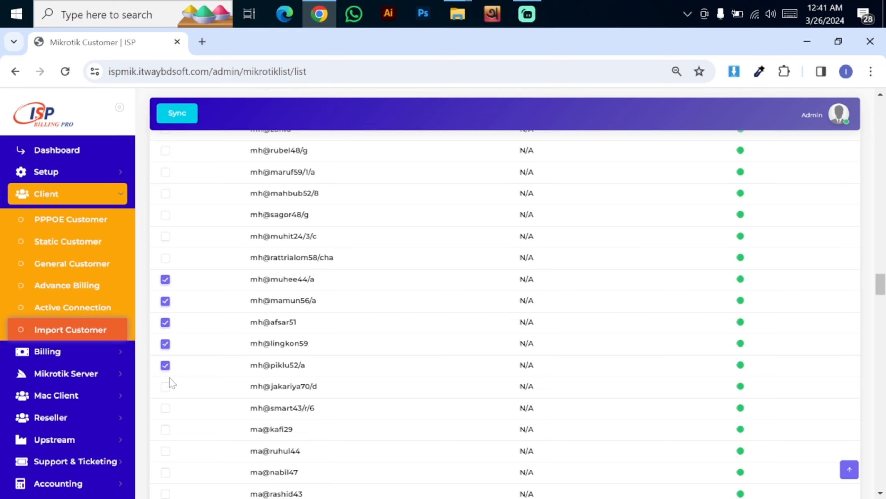
pyautogui.click(166, 387)
pyautogui.click(166, 408)
pyautogui.click(166, 430)
pyautogui.click(166, 451)
pyautogui.click(166, 473)
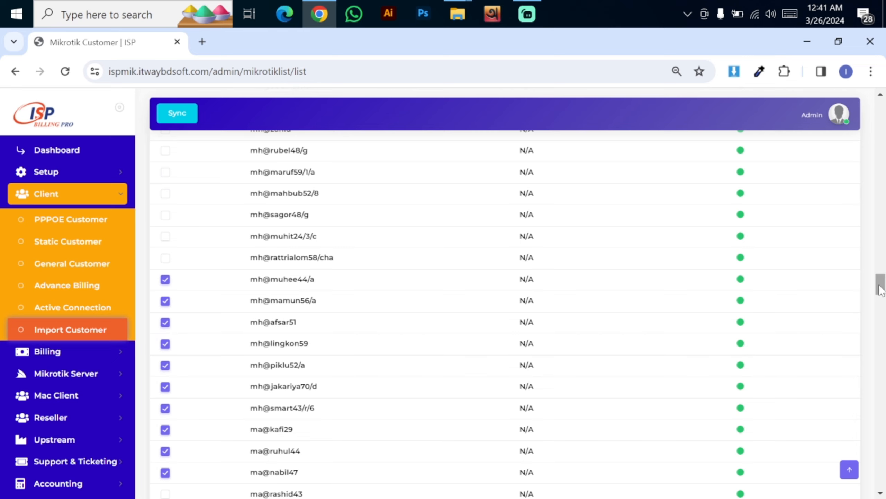
pyautogui.moveTo(881, 283); pyautogui.dragTo(882, 427)
pyautogui.scroll(-20, 448, 439)
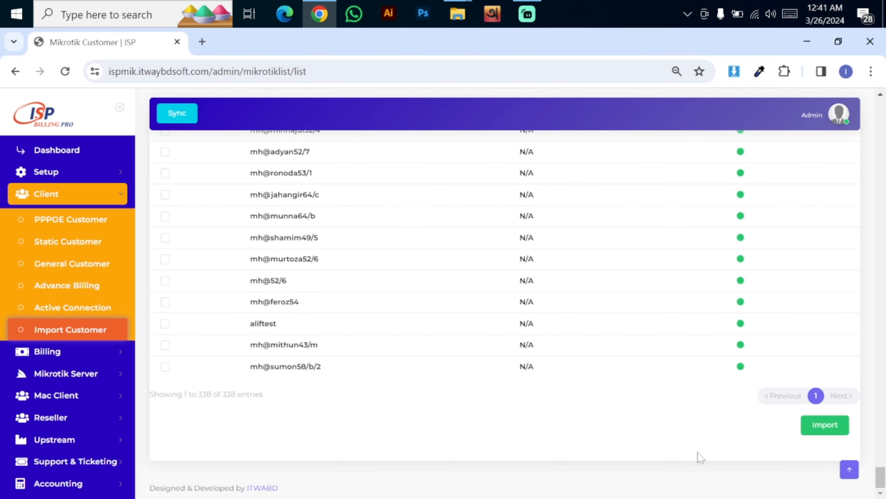
pyautogui.click(833, 431)
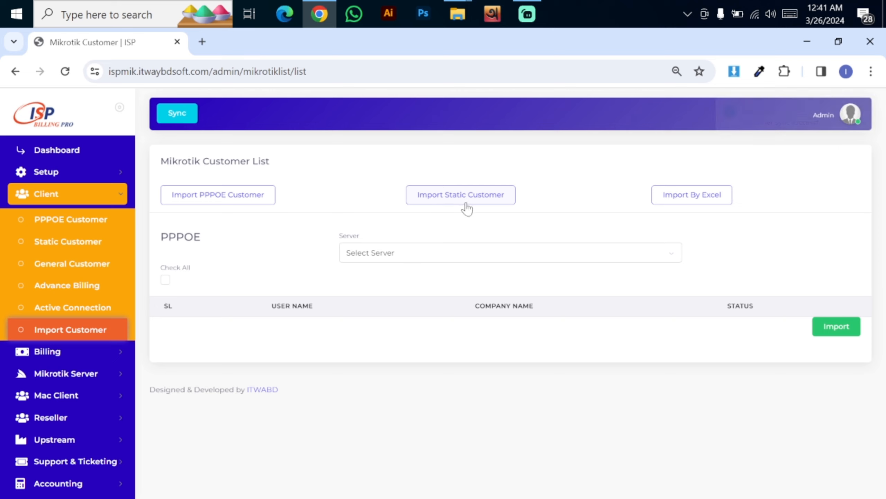
# Import static queue customers from the itway (103.86.194.78) server via Import Static Customer
pyautogui.click(490, 202)
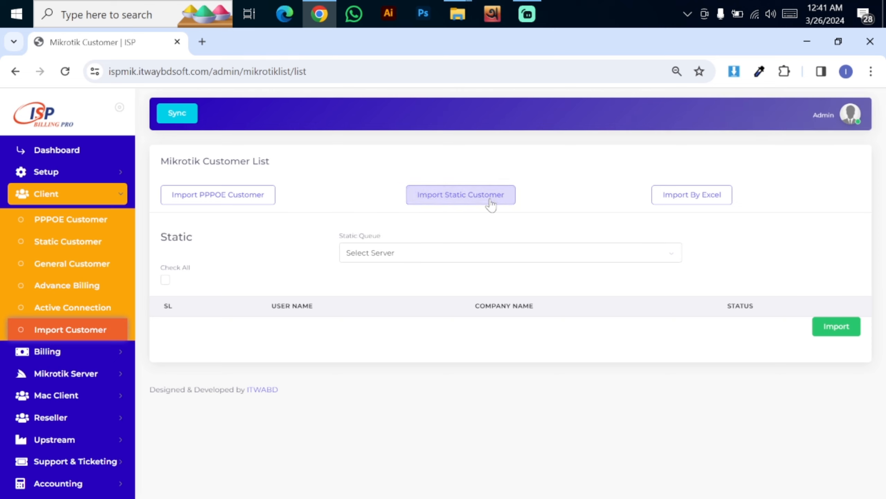
pyautogui.click(437, 253)
pyautogui.click(427, 313)
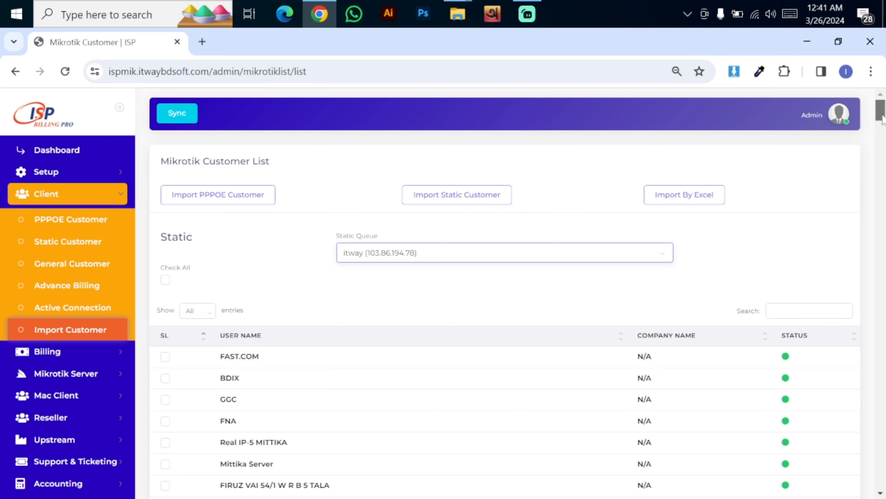
pyautogui.moveTo(882, 114); pyautogui.dragTo(882, 145)
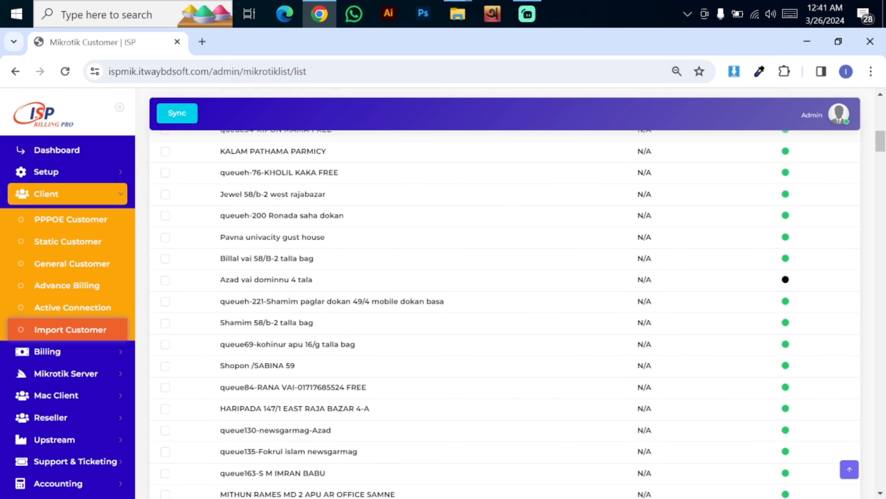
pyautogui.moveTo(884, 149); pyautogui.dragTo(885, 492)
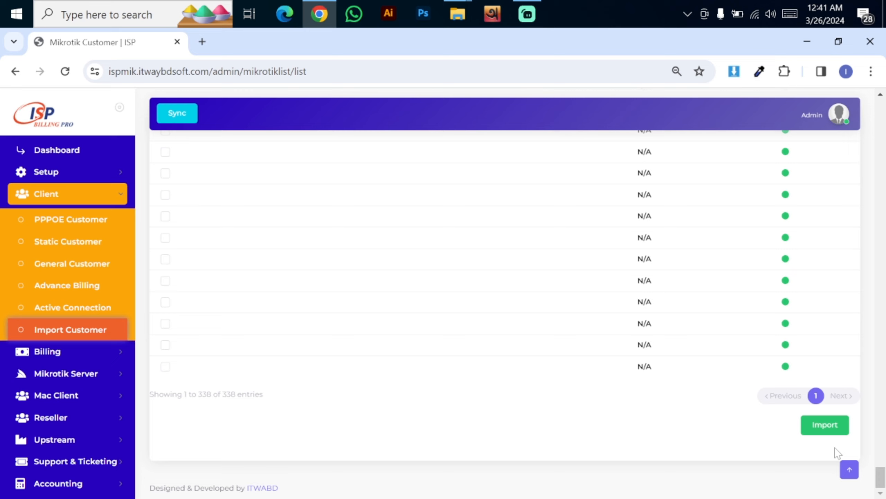
pyautogui.click(830, 424)
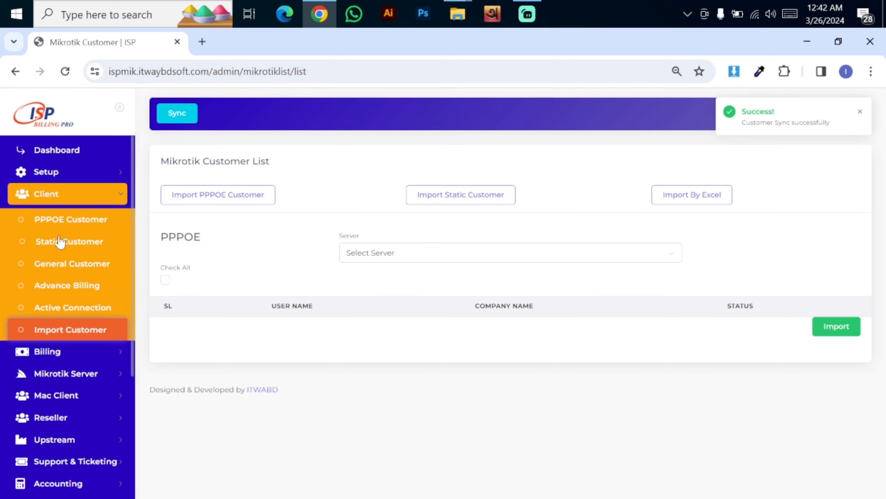
# Browse the PPPoE customer list, then the three static customers
pyautogui.click(61, 220)
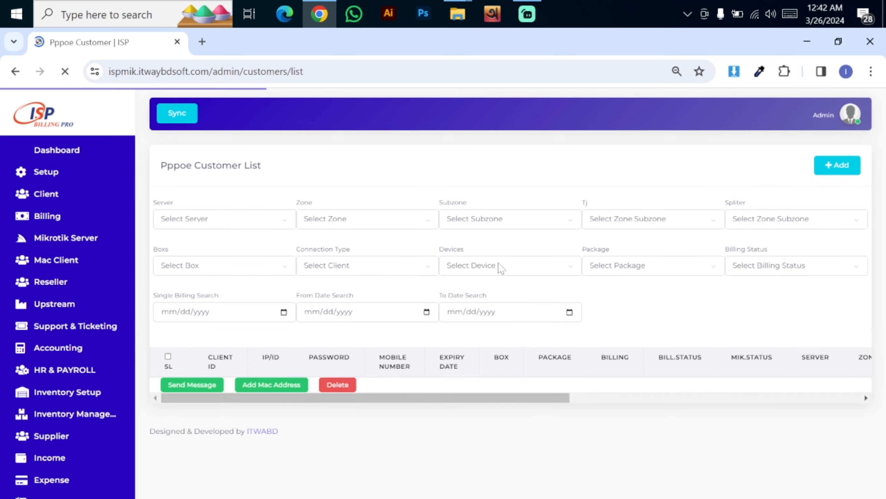
pyautogui.scroll(-8, 486, 282)
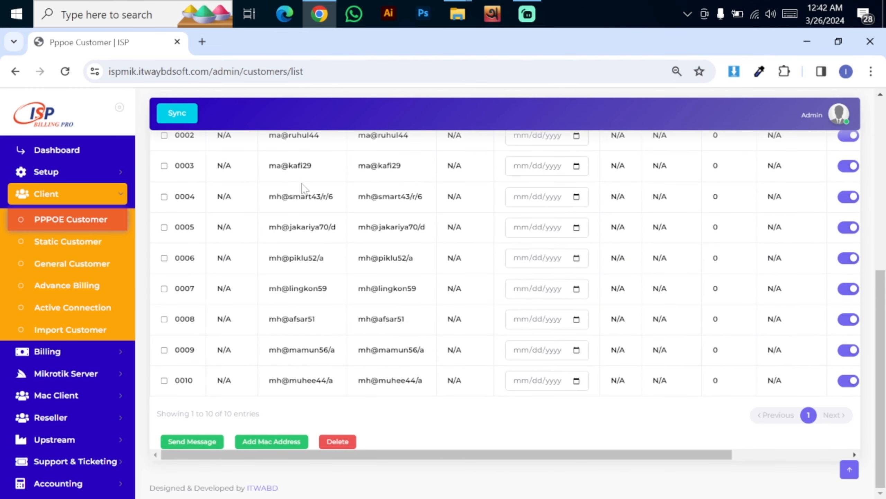
pyautogui.click(68, 241)
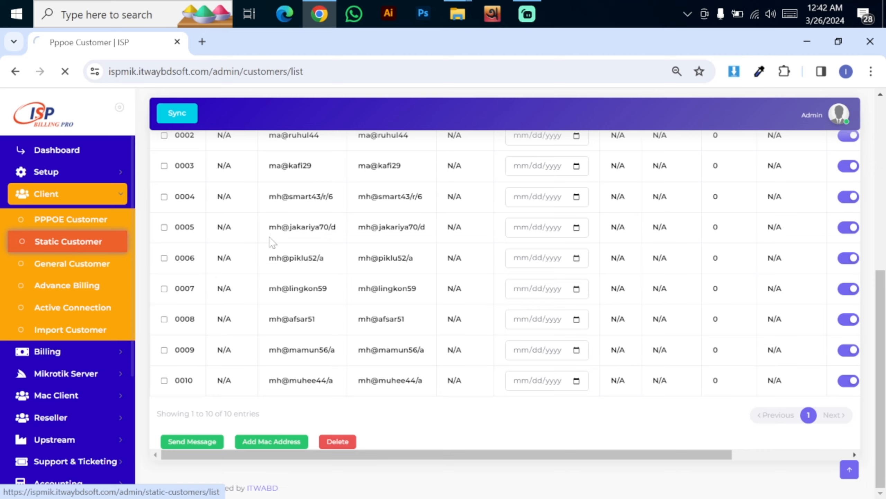
pyautogui.scroll(-3, 401, 357)
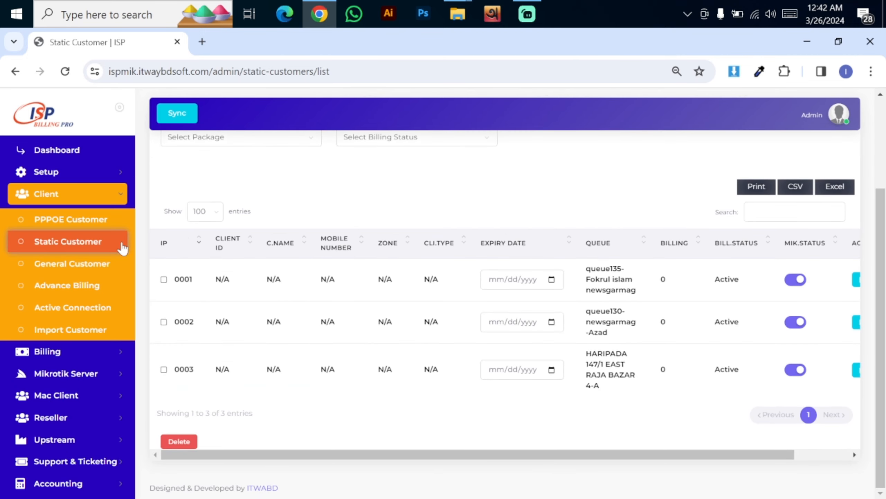
# Return to the PPPoE customer list and scroll through the imported accounts
pyautogui.click(98, 220)
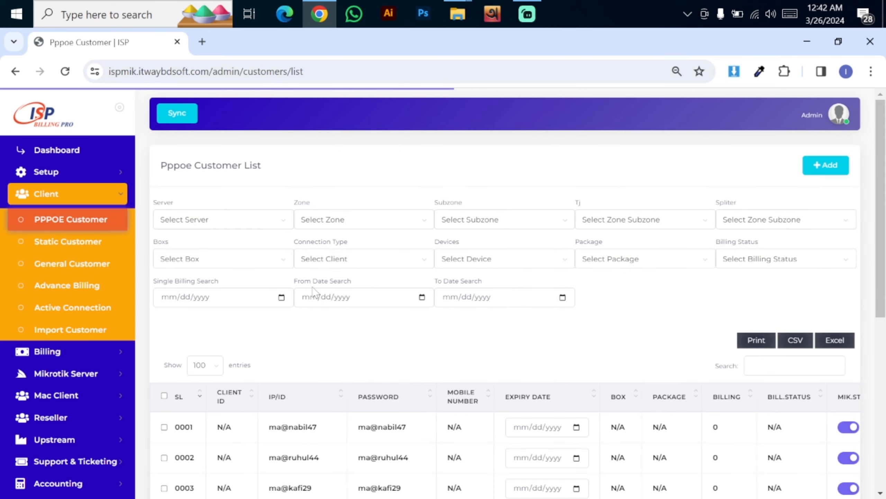
pyautogui.scroll(-6, 883, 256)
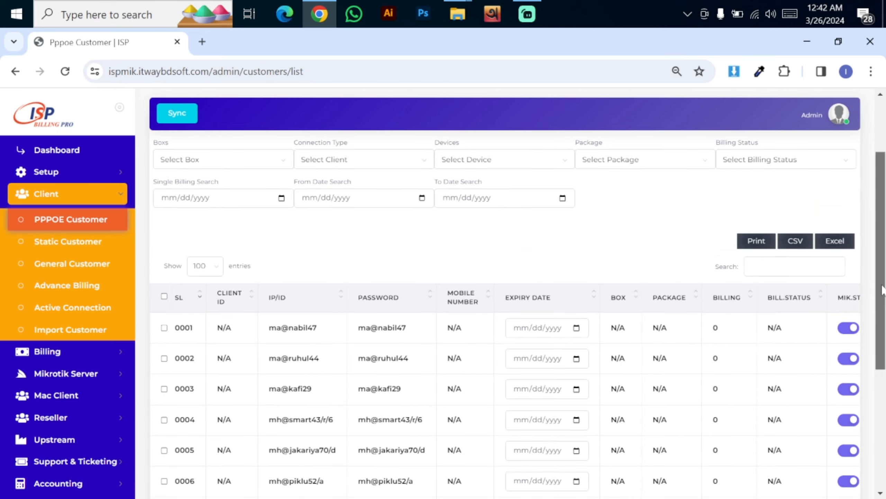
pyautogui.scroll(3, 601, 319)
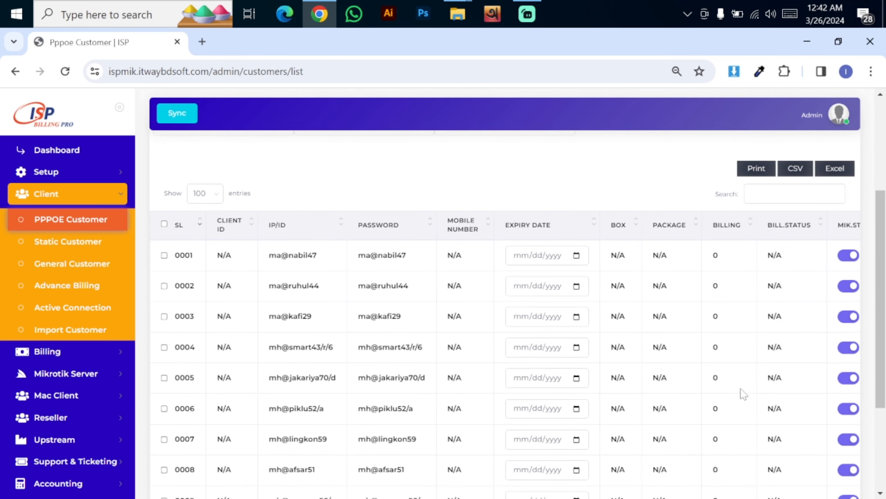
pyautogui.moveTo(883, 287); pyautogui.dragTo(884, 367)
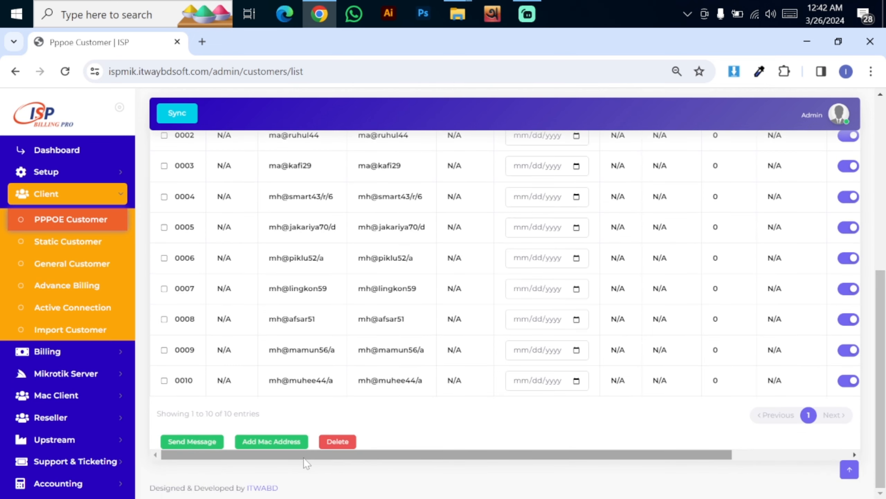
pyautogui.moveTo(884, 308); pyautogui.dragTo(885, 138)
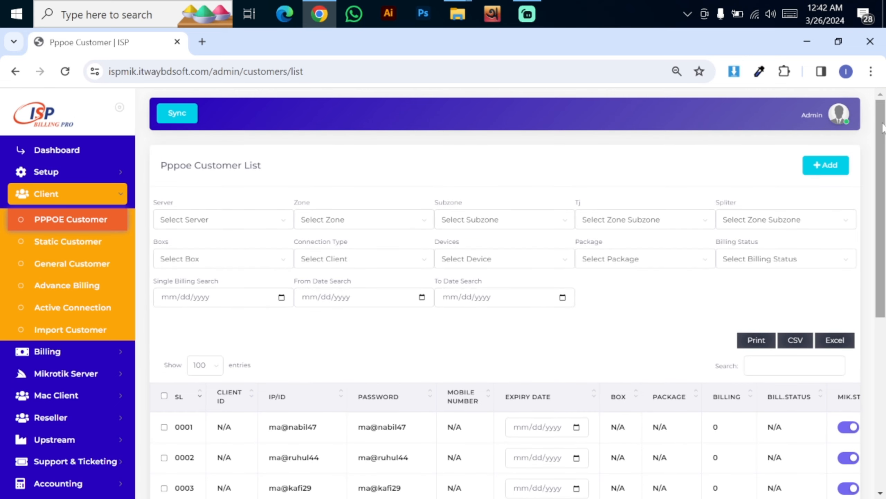
pyautogui.moveTo(883, 150); pyautogui.dragTo(885, 356)
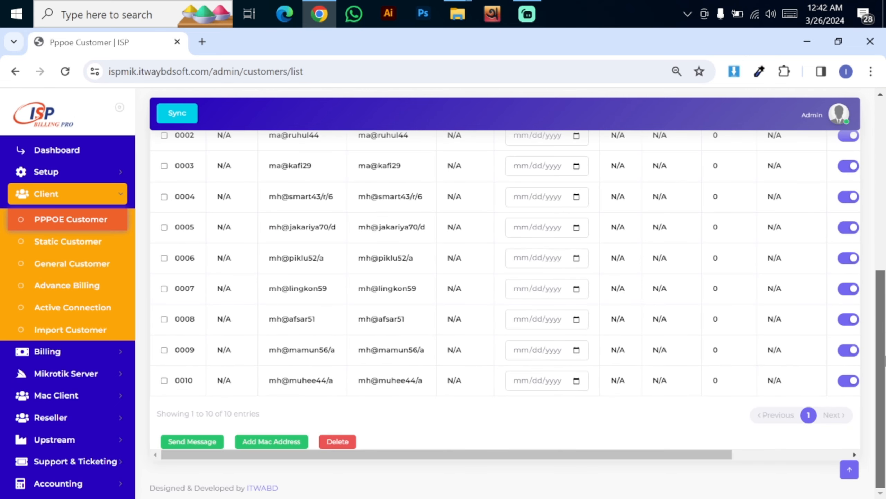
pyautogui.moveTo(885, 273); pyautogui.dragTo(885, 296)
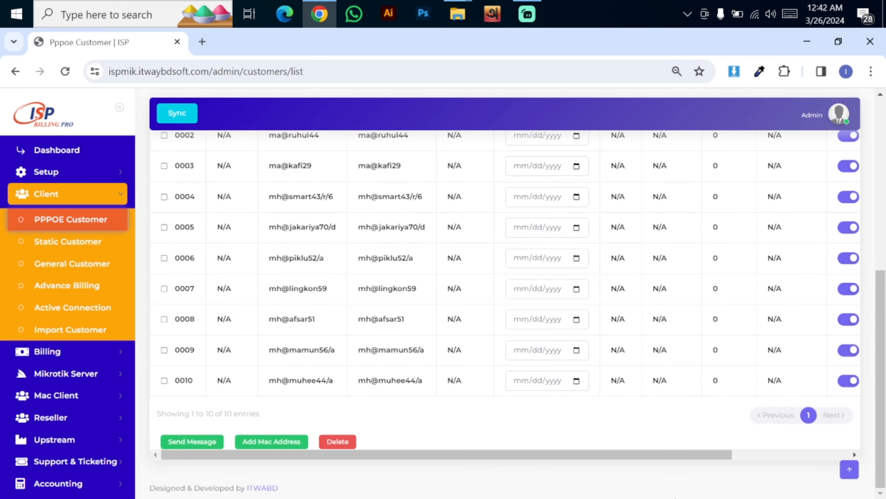
pyautogui.moveTo(400, 450); pyautogui.dragTo(573, 453)
pyautogui.moveTo(885, 326); pyautogui.dragTo(885, 240)
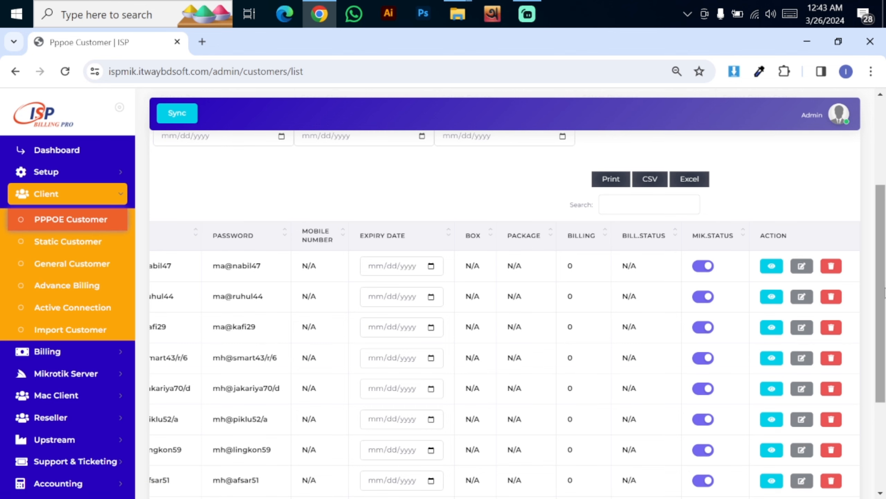
pyautogui.moveTo(885, 292); pyautogui.dragTo(885, 358)
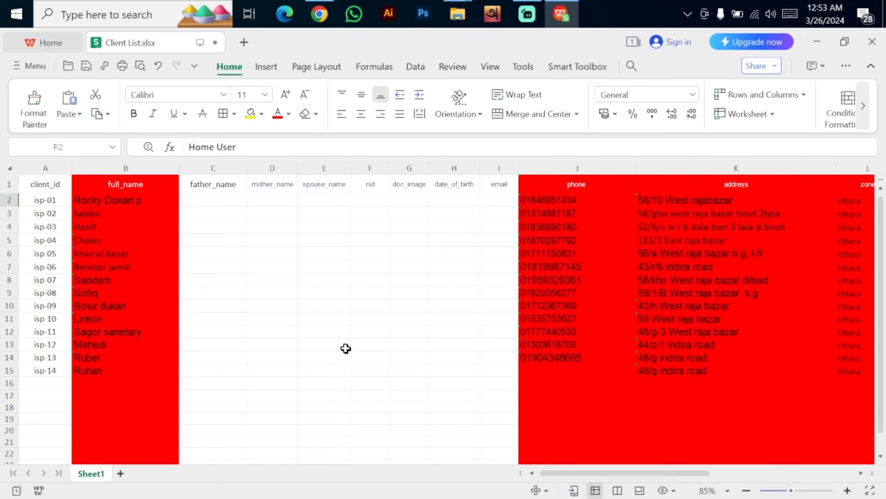
# Check the client_id values from first to last client and the full_name column
pyautogui.moveTo(558, 472); pyautogui.dragTo(467, 473)
pyautogui.click(49, 201)
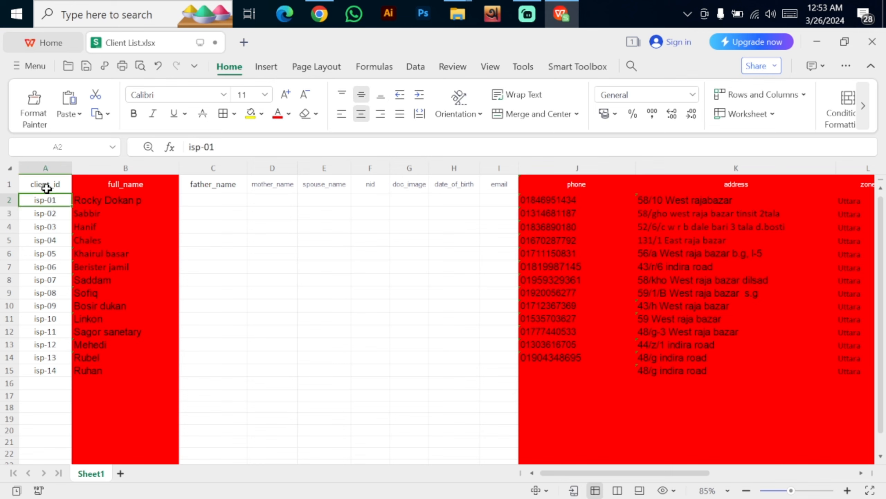
pyautogui.click(47, 188)
pyautogui.click(58, 203)
pyautogui.click(48, 367)
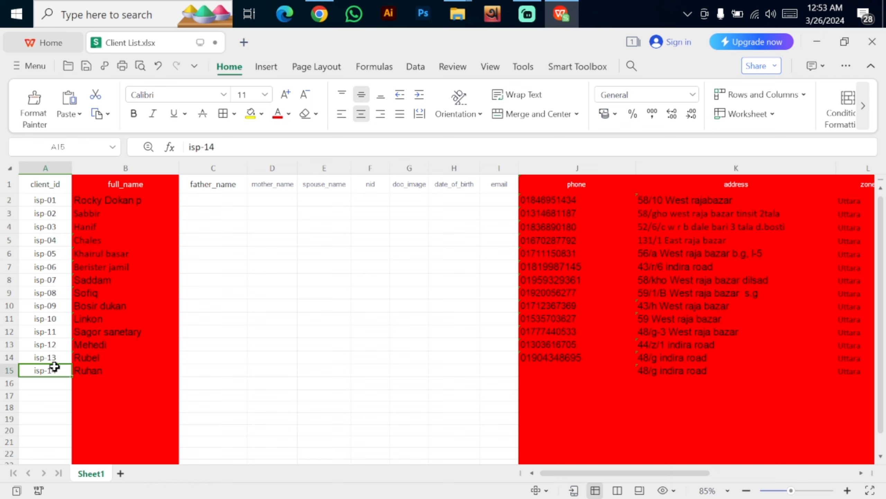
pyautogui.click(128, 185)
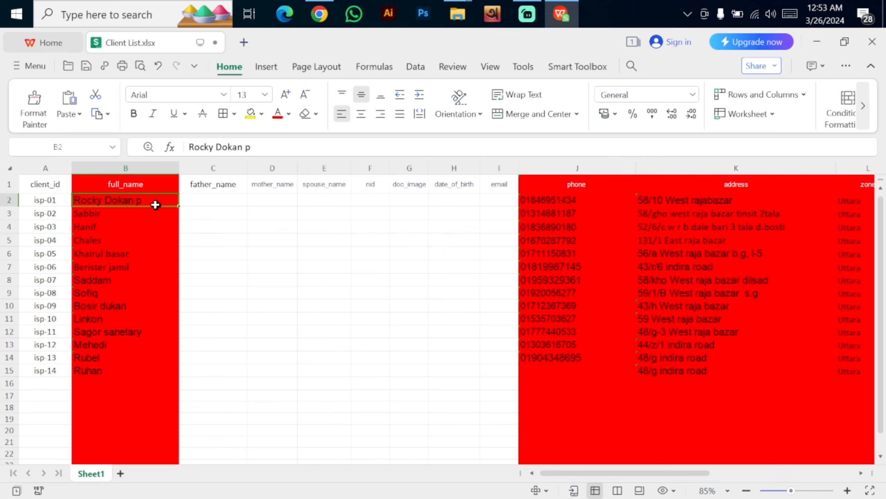
# Confirm father_name, mother_name, spouse_name, nid, doc_image, date_of_birth and email are empty
pyautogui.click(218, 201)
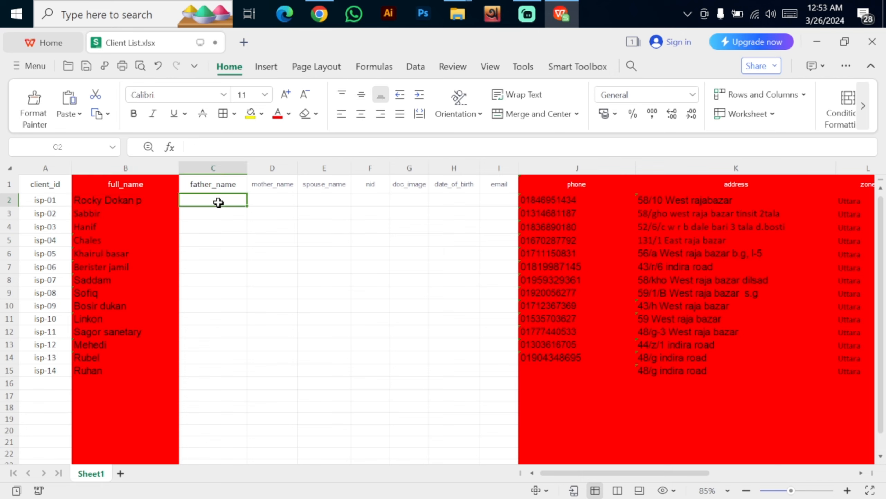
pyautogui.click(272, 196)
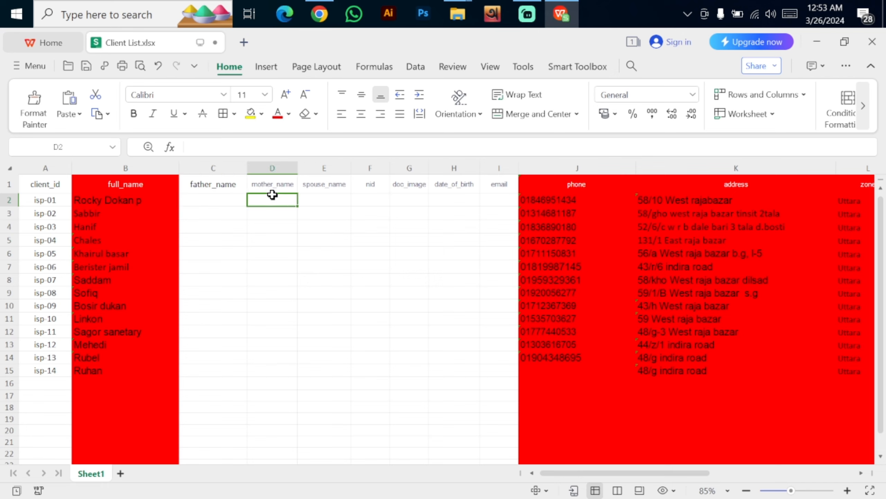
pyautogui.click(333, 204)
pyautogui.click(365, 202)
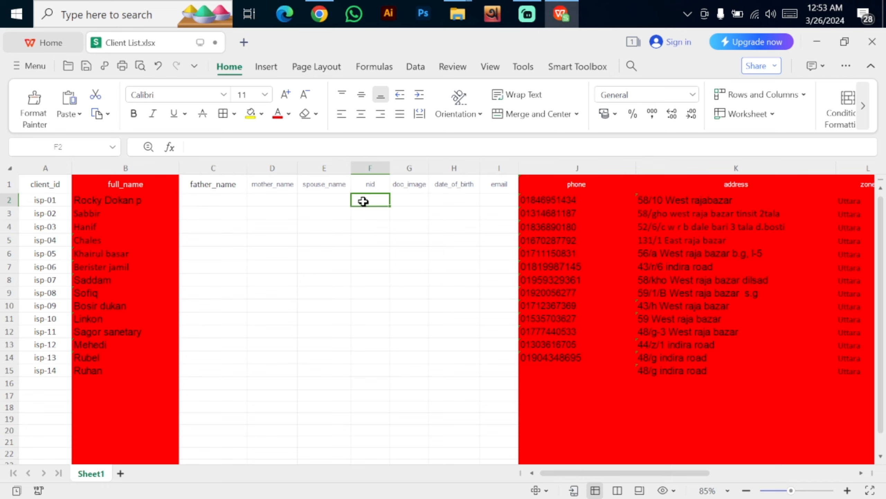
pyautogui.click(416, 199)
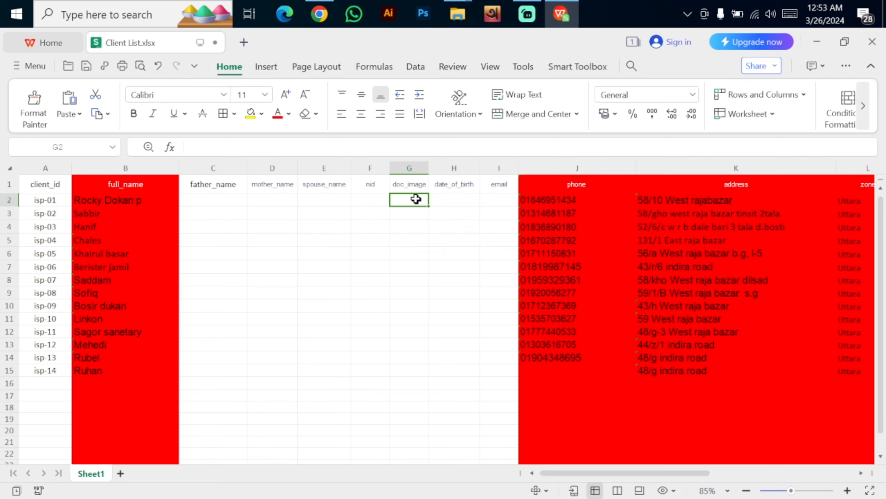
pyautogui.click(449, 201)
pyautogui.click(499, 198)
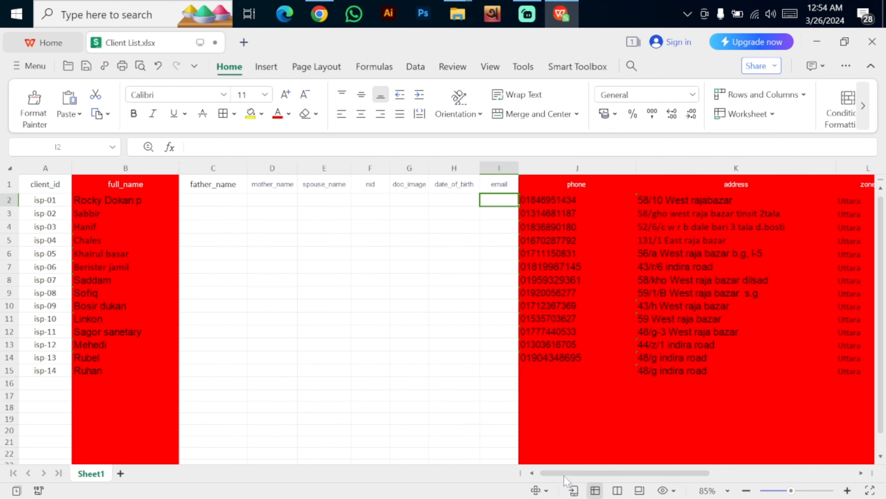
# Inspect phone, address and zone Uttara, and the empty subzone, tj, spliter and boxs fields
pyautogui.moveTo(563, 473); pyautogui.dragTo(615, 473)
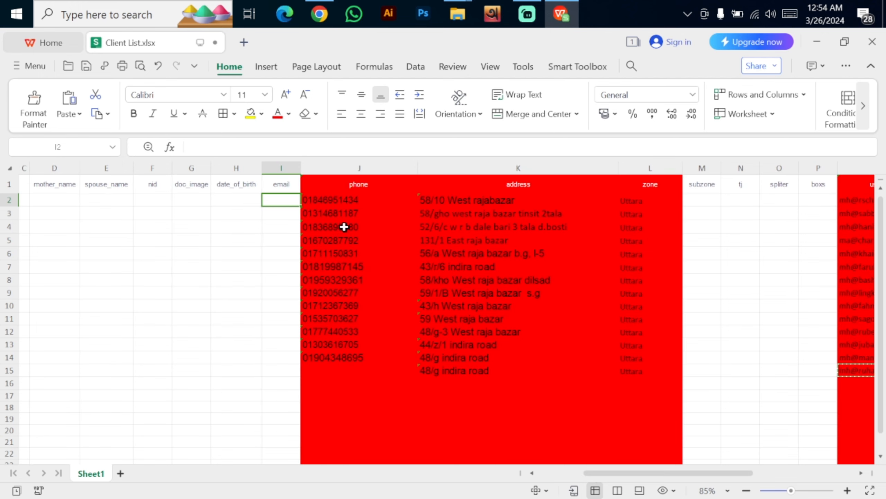
pyautogui.click(340, 204)
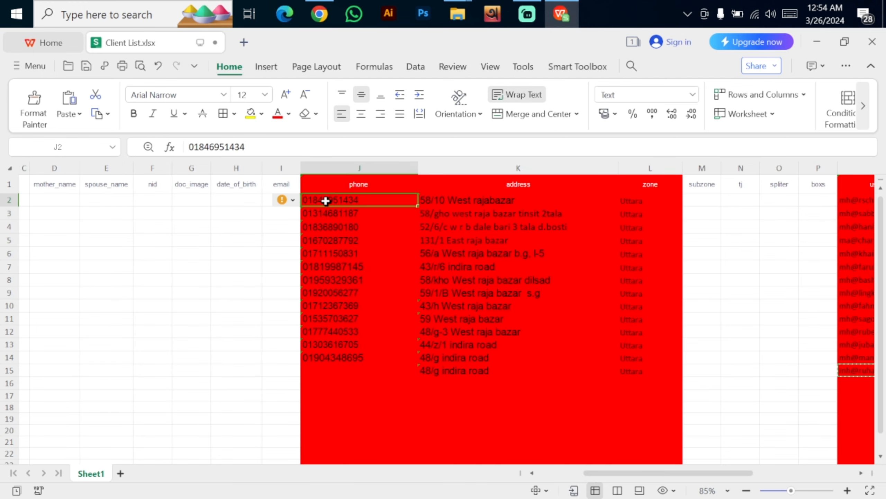
pyautogui.click(470, 201)
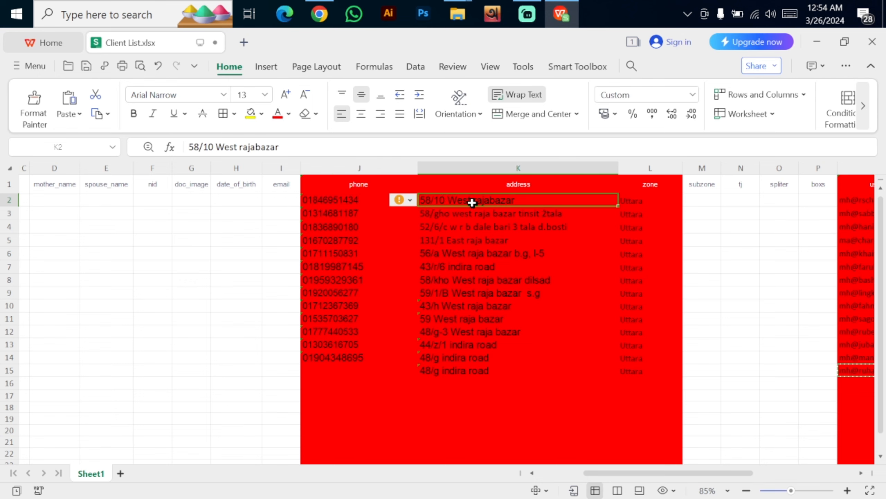
pyautogui.click(629, 205)
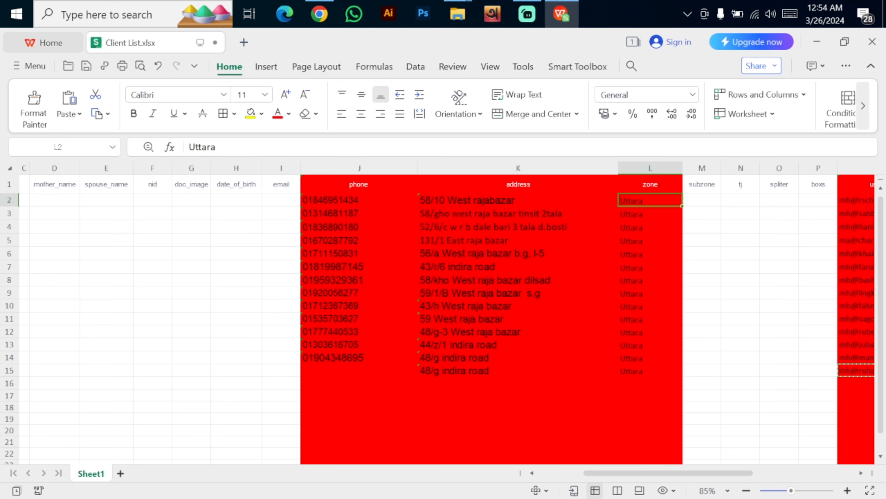
pyautogui.moveTo(598, 472); pyautogui.dragTo(680, 474)
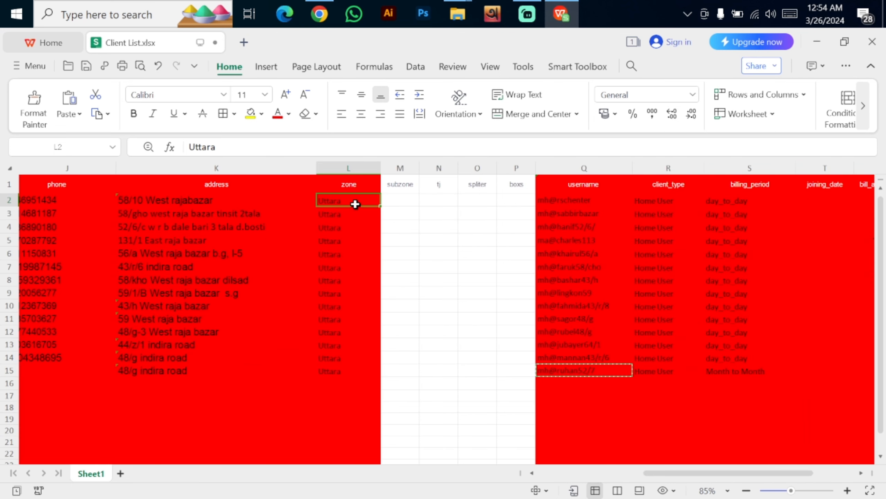
pyautogui.click(407, 204)
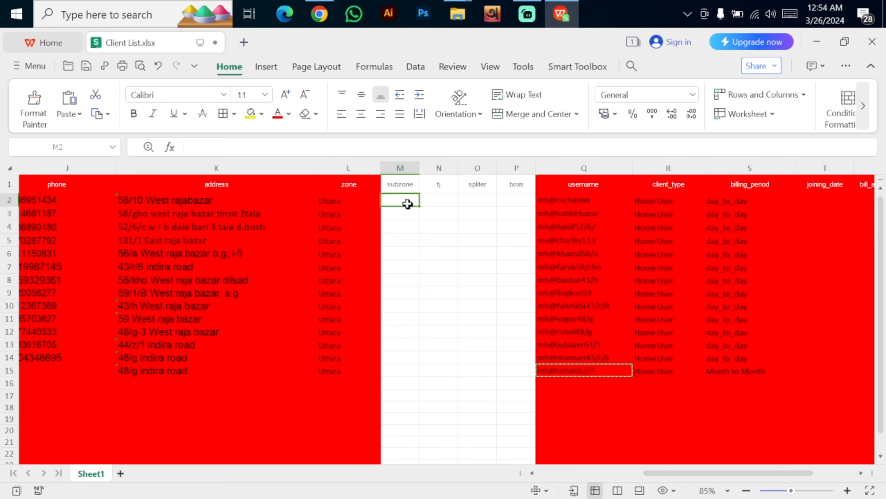
pyautogui.click(453, 203)
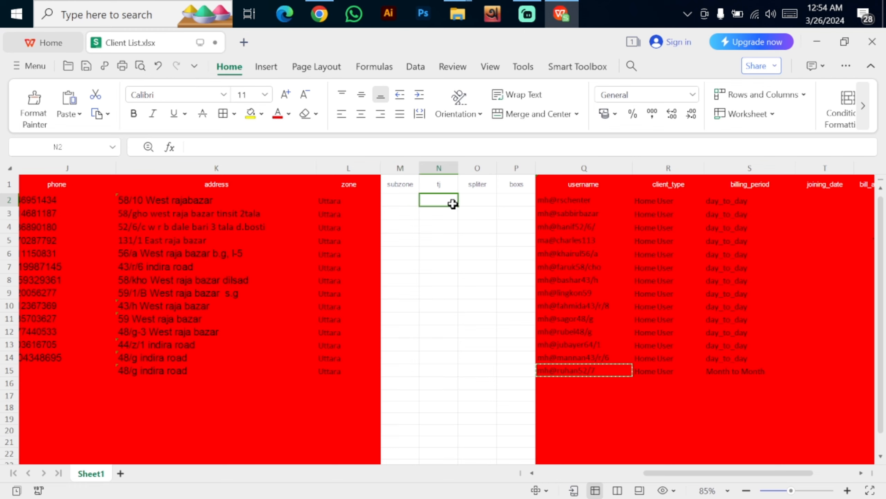
pyautogui.click(477, 205)
pyautogui.click(521, 205)
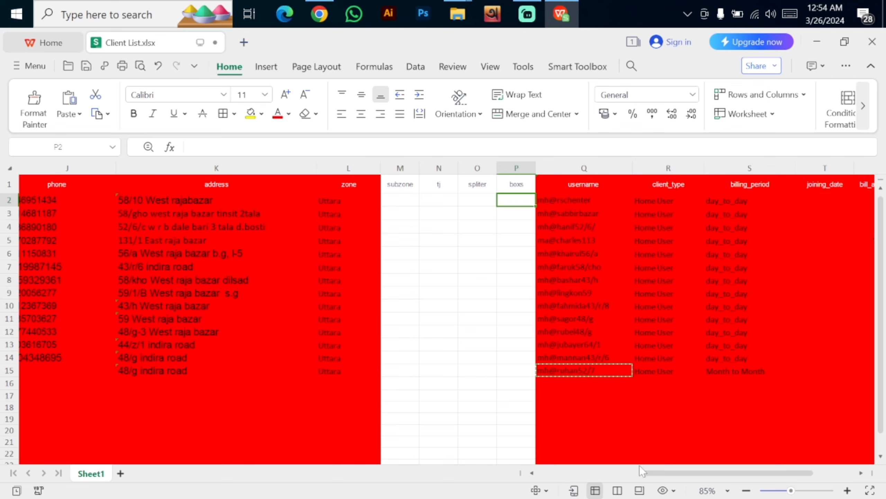
pyautogui.moveTo(666, 471); pyautogui.dragTo(702, 472)
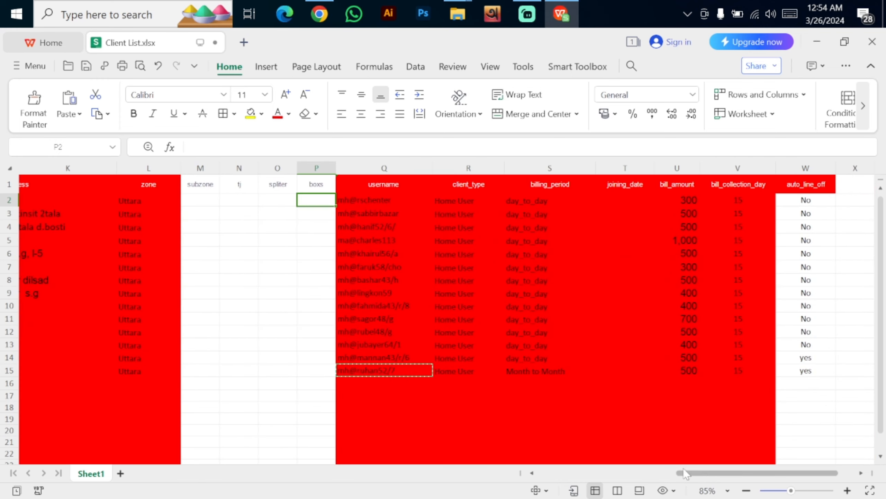
# Review username, client_type Home User, and billing_period values day_to_day and Month to Month
pyautogui.click(401, 186)
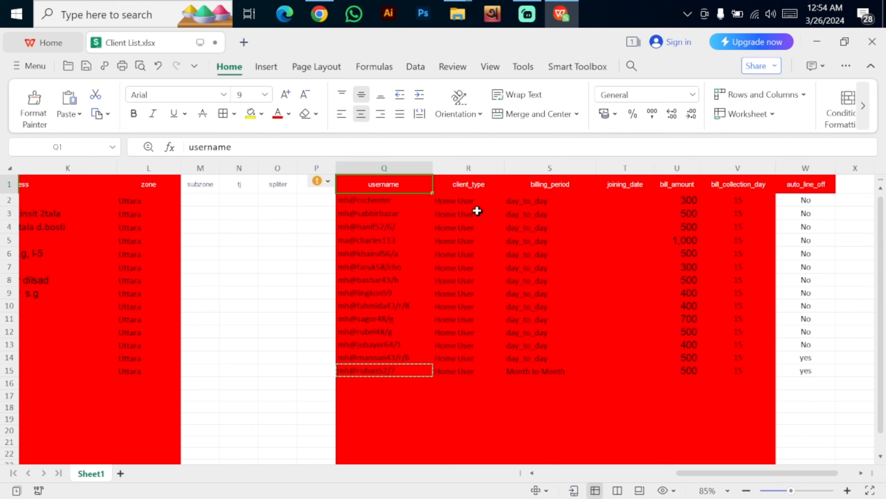
pyautogui.click(477, 189)
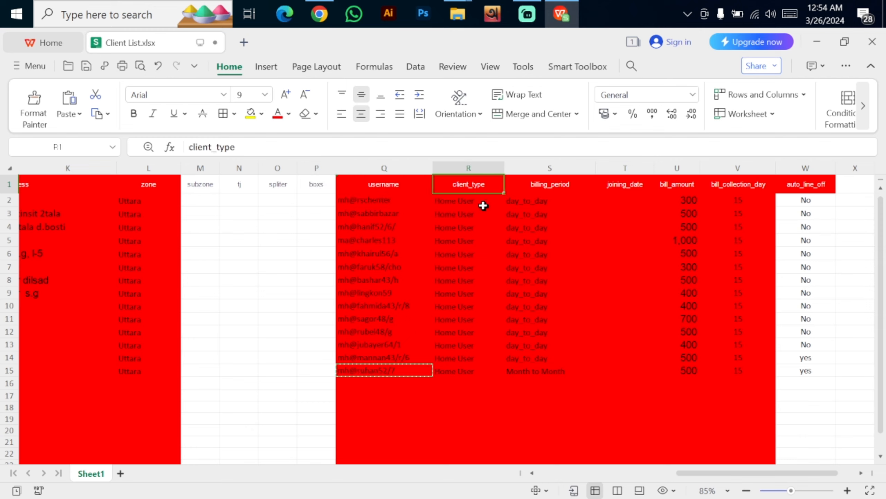
pyautogui.click(473, 202)
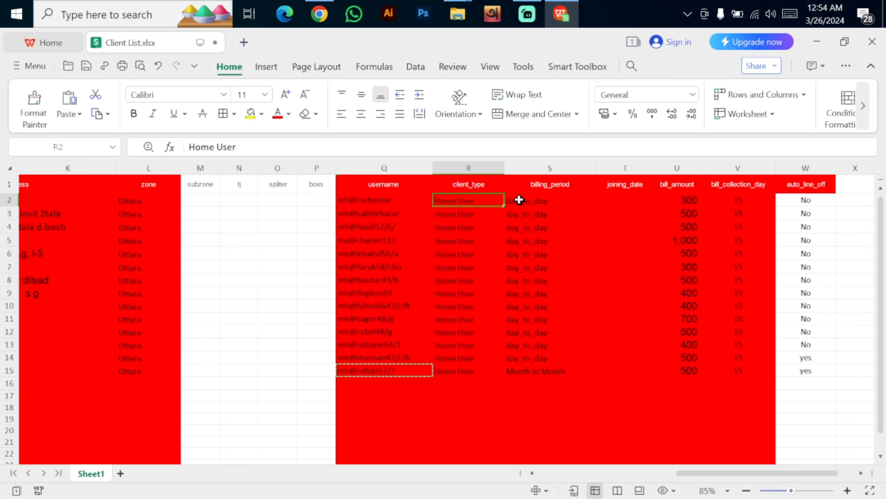
pyautogui.click(543, 190)
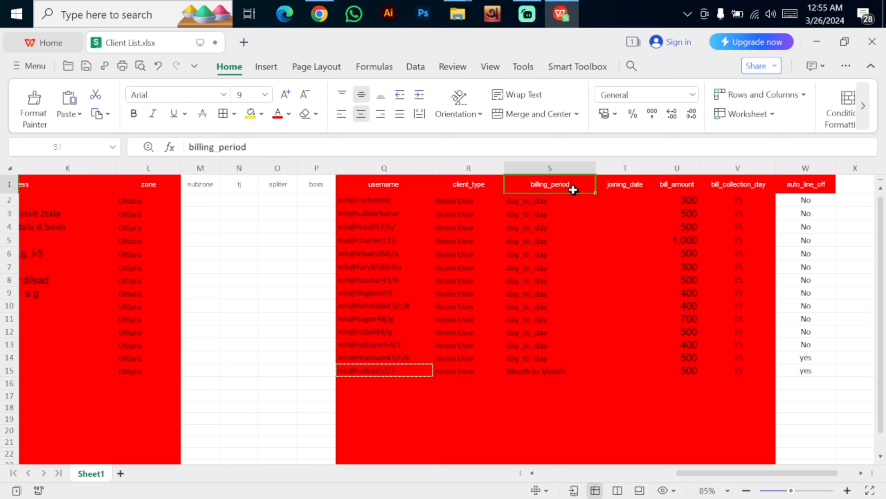
pyautogui.click(553, 203)
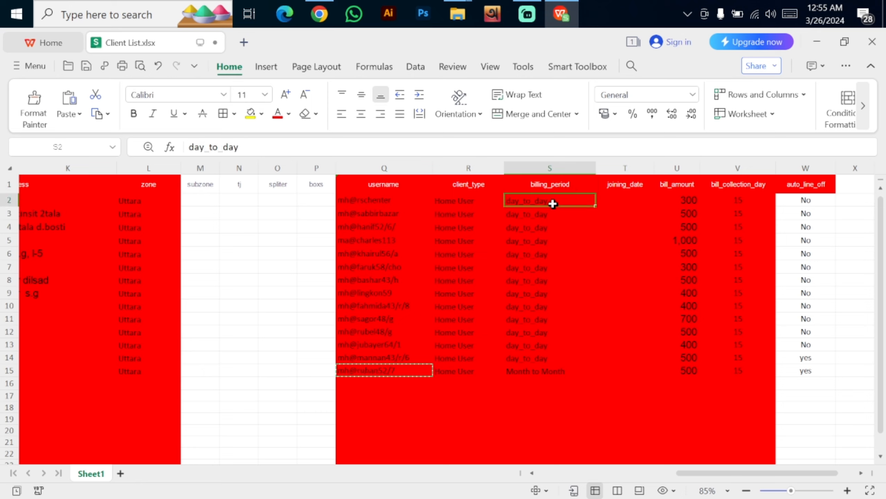
pyautogui.click(581, 189)
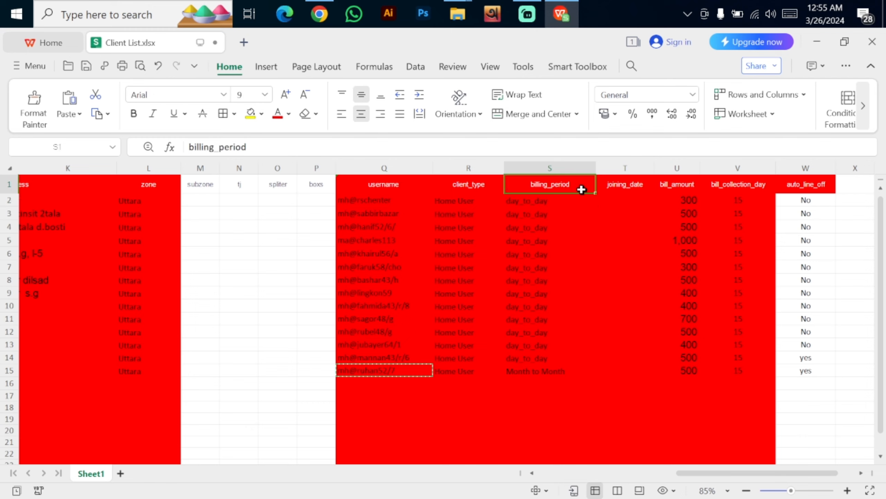
pyautogui.click(565, 372)
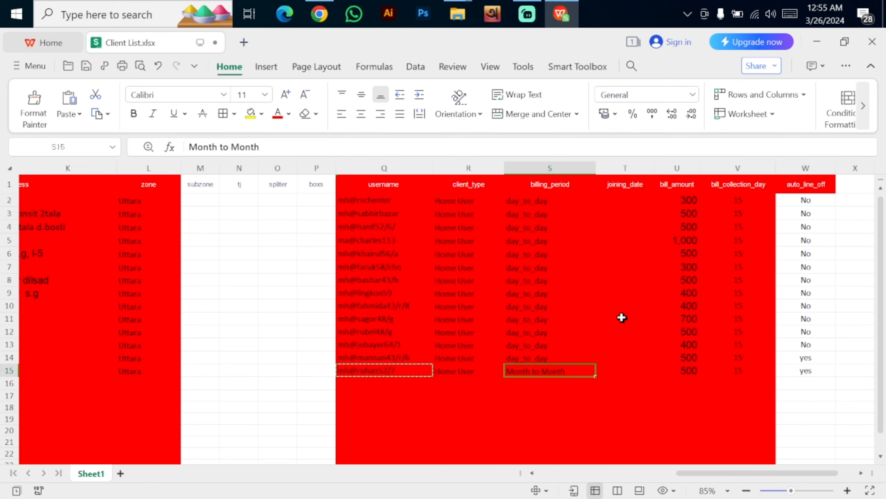
# Check joining_date, bill amount 300, collection day 15 and auto_line_off, then save and minimize
pyautogui.click(623, 200)
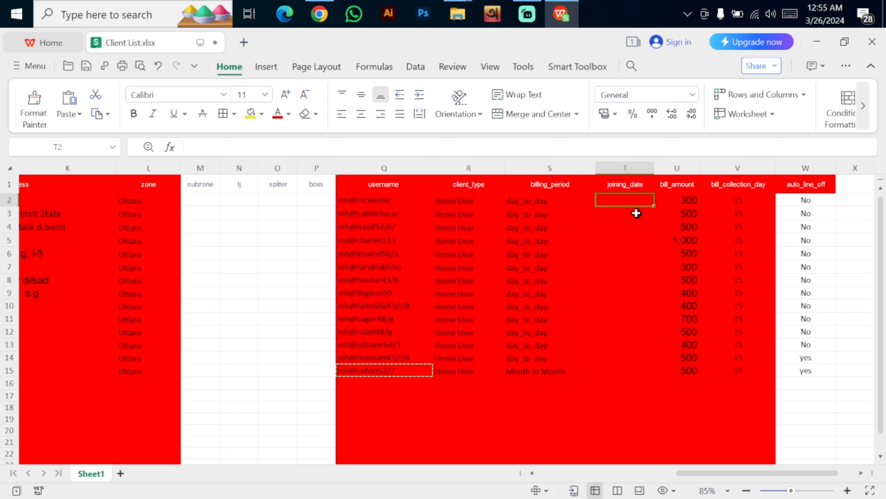
pyautogui.click(688, 201)
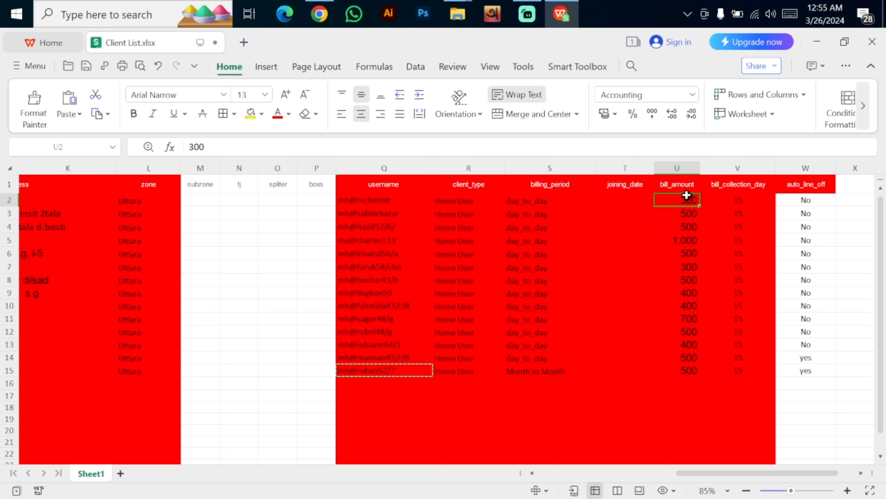
pyautogui.click(704, 214)
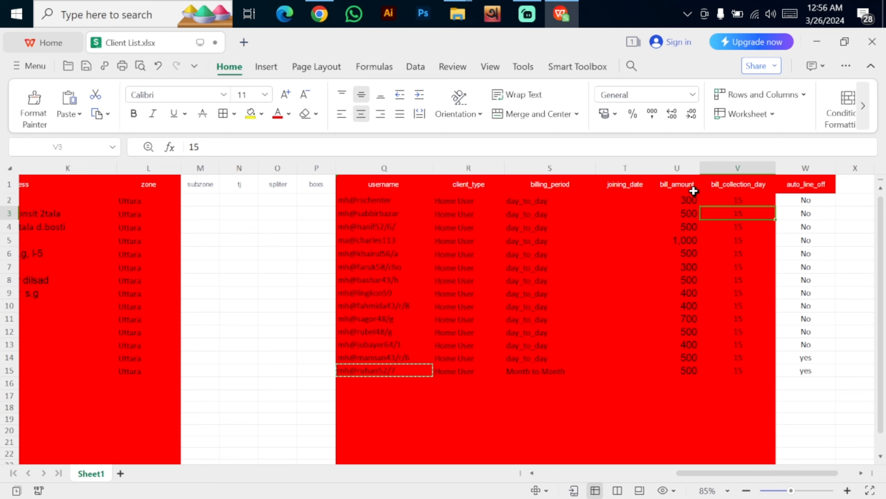
pyautogui.click(738, 187)
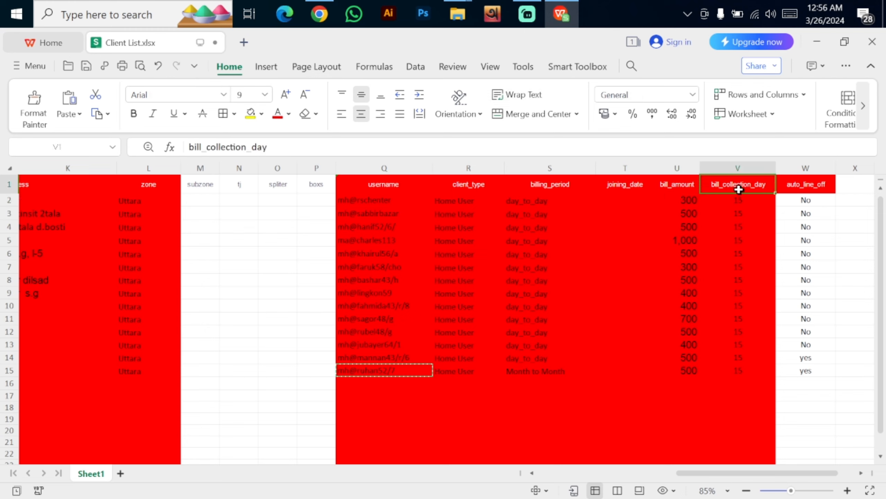
pyautogui.click(760, 204)
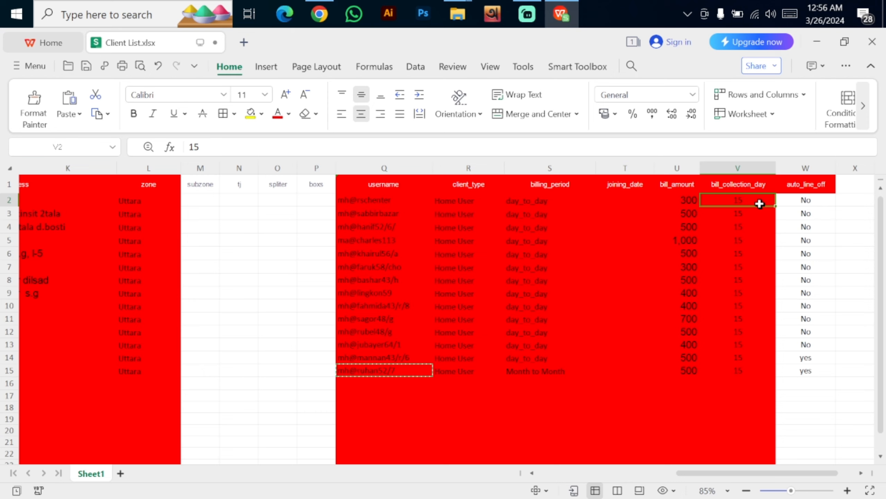
pyautogui.click(808, 209)
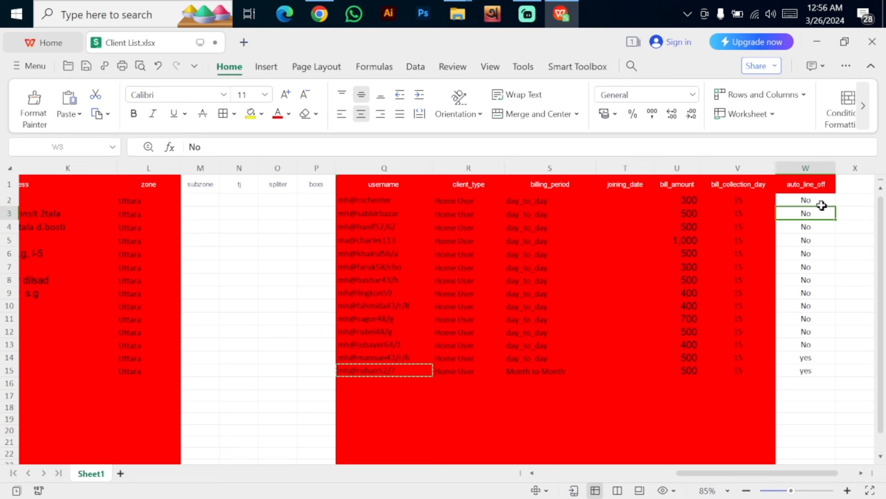
pyautogui.click(823, 202)
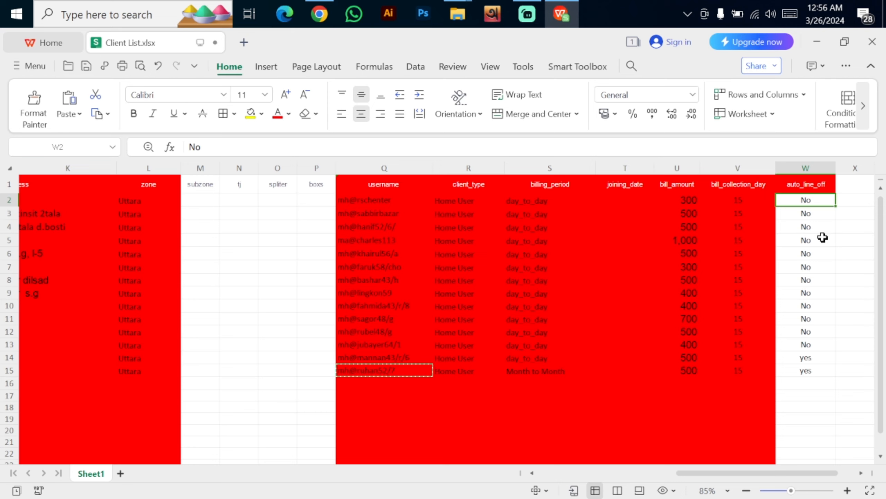
pyautogui.click(814, 316)
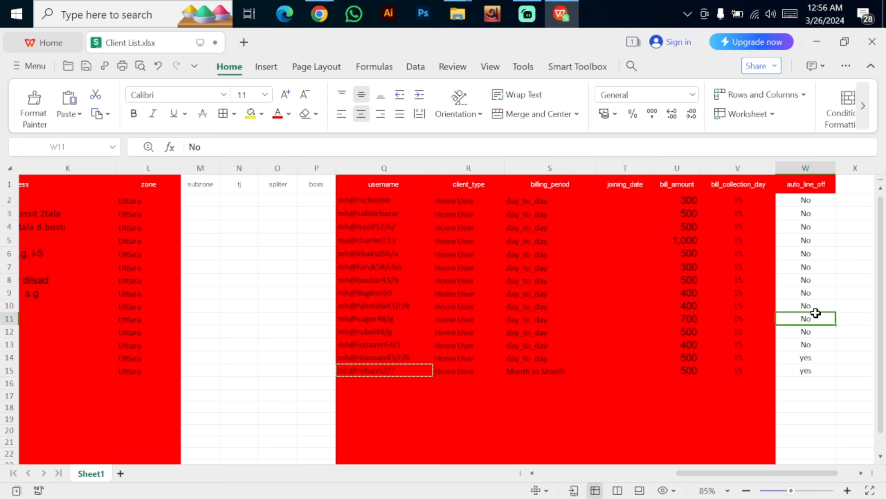
pyautogui.click(796, 360)
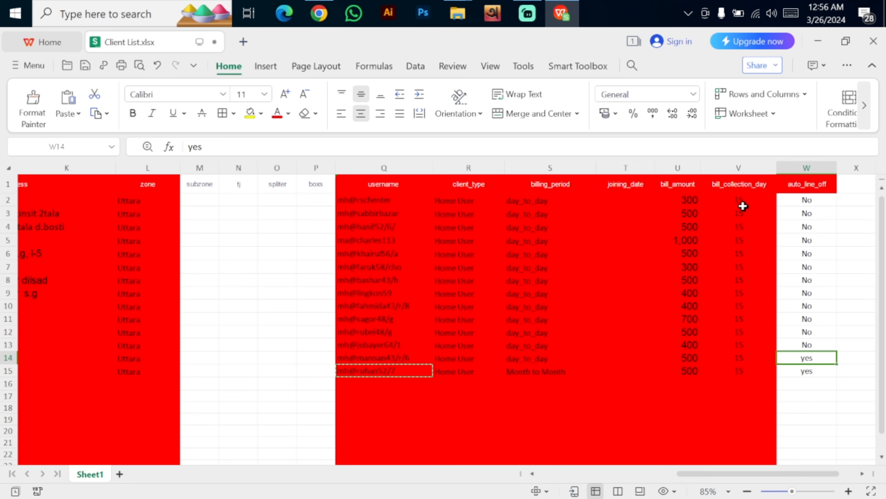
pyautogui.hotkey('ctrl', 's')
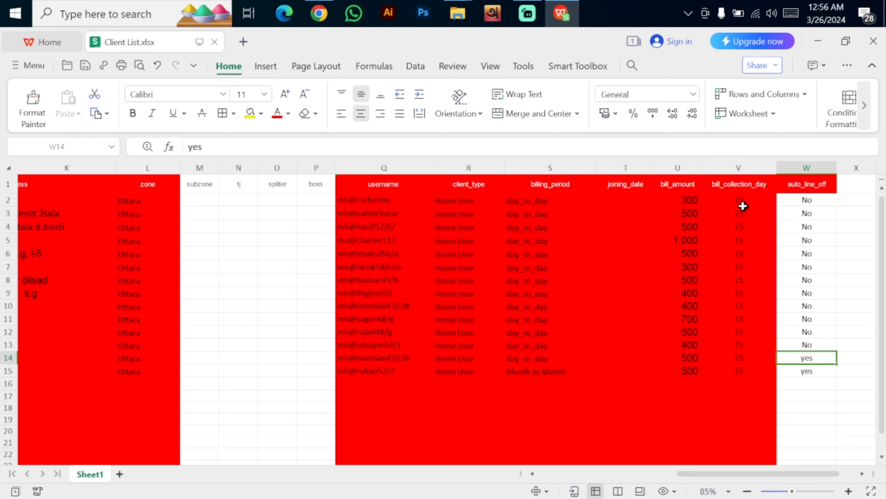
pyautogui.click(817, 42)
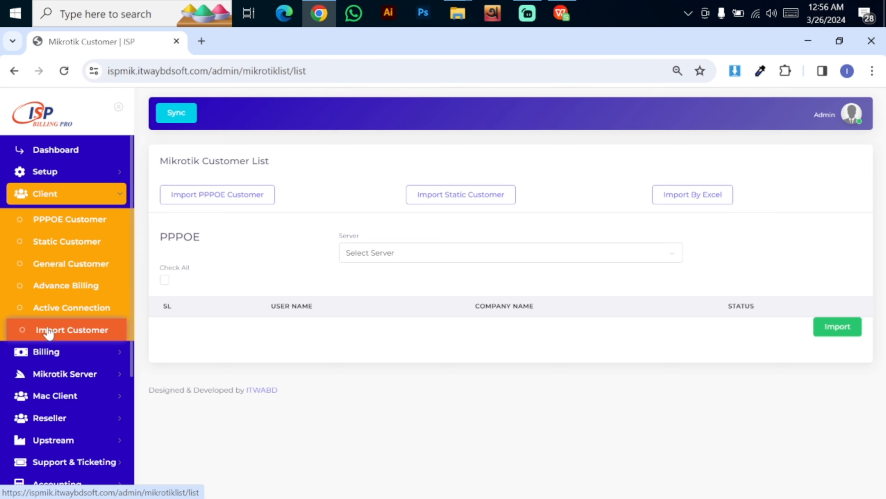
# Open Import By Excel with Customer Type PPPOE Customer and browse for the file
pyautogui.click(70, 332)
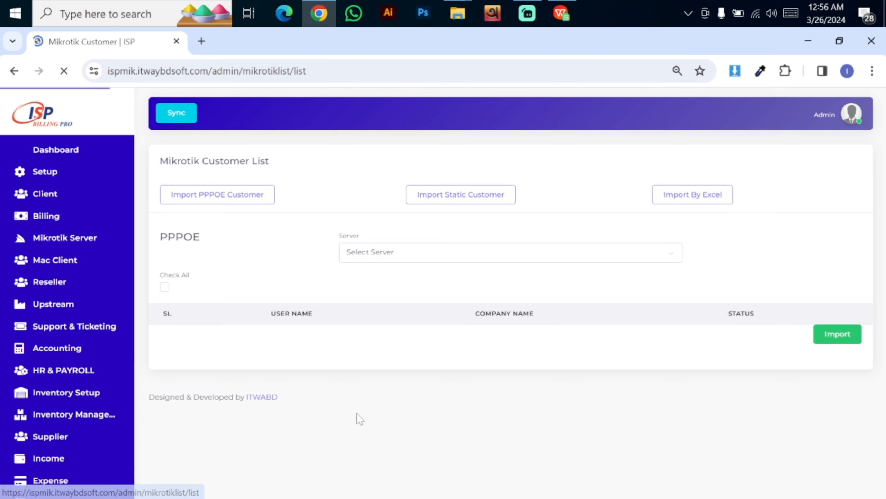
pyautogui.click(697, 200)
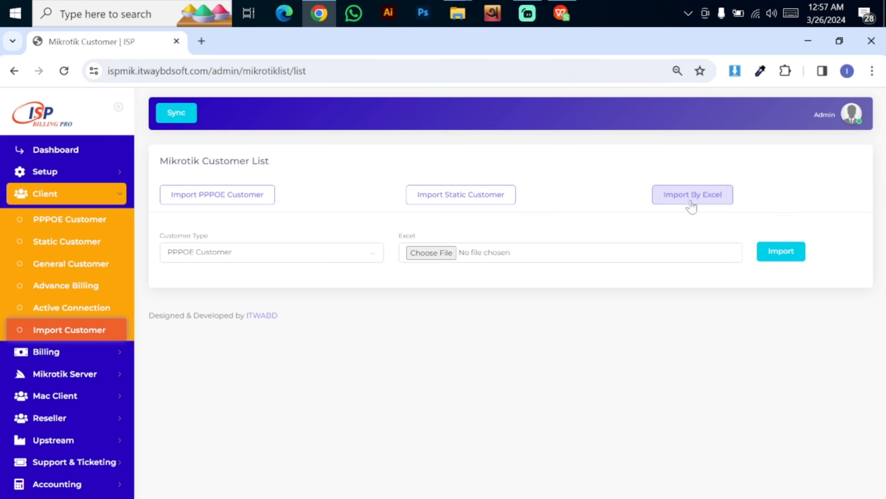
pyautogui.click(318, 252)
pyautogui.click(321, 256)
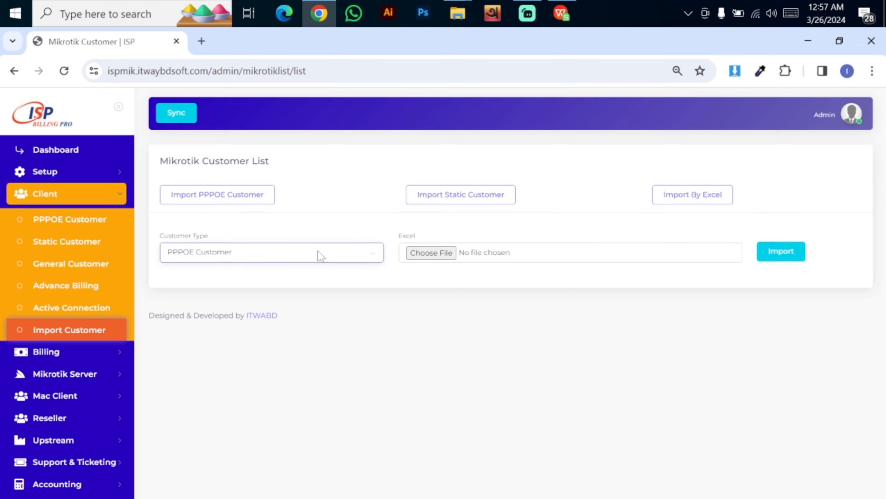
pyautogui.click(418, 251)
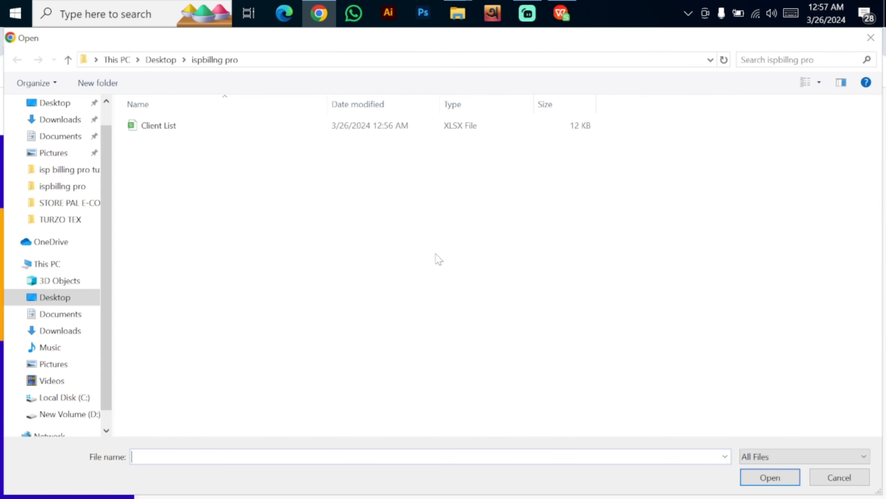
# Attach Client List.xlsx and import it as PPPOE customers
pyautogui.click(283, 127)
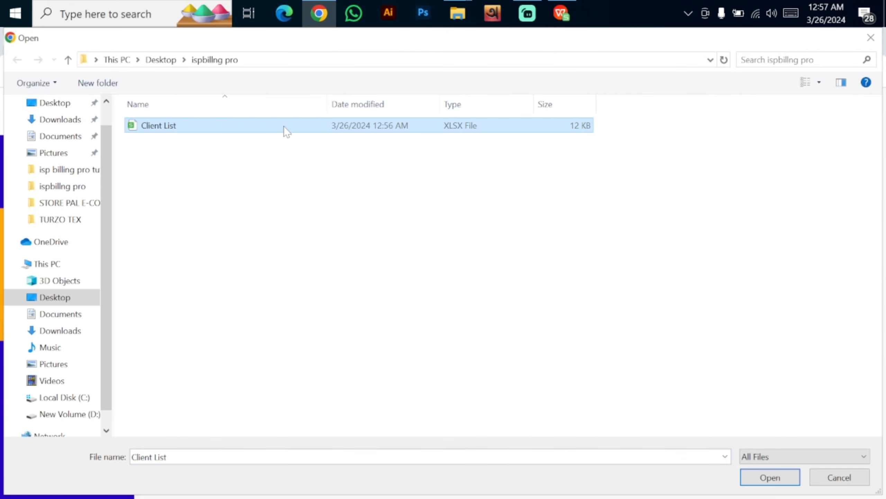
pyautogui.click(769, 477)
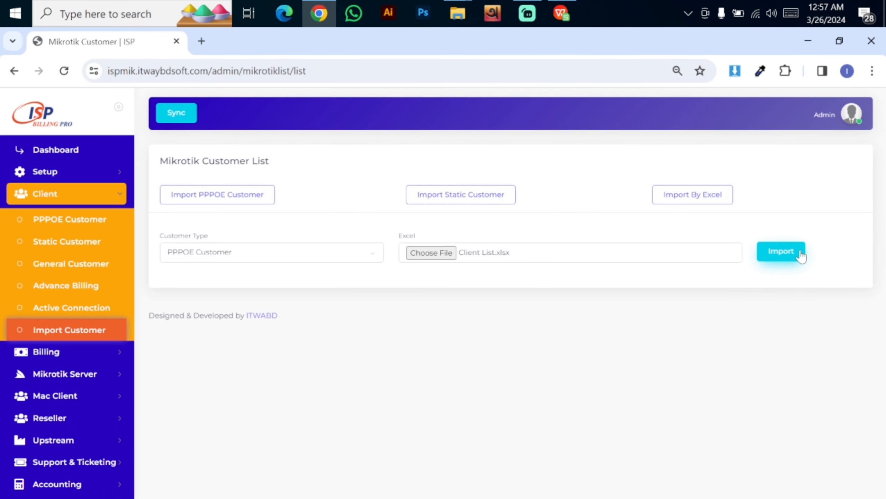
pyautogui.click(801, 255)
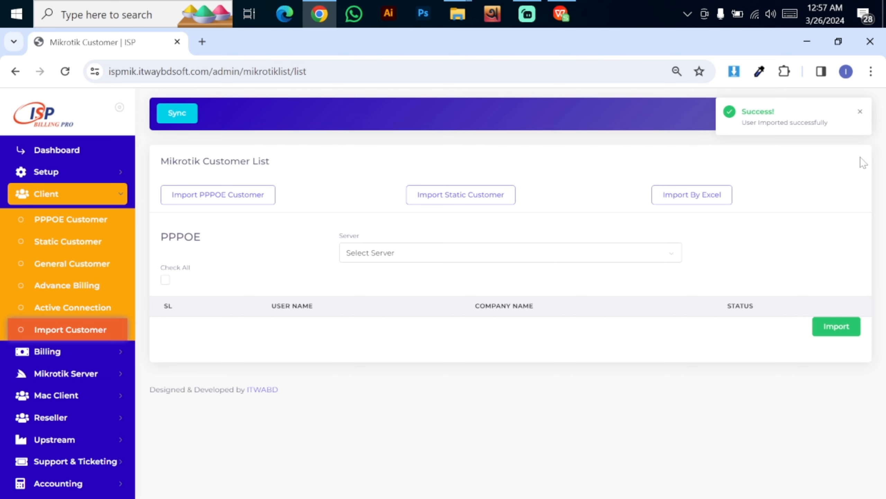
# Open the PPPOE customer list and scroll through the 14 imported customers
pyautogui.click(88, 227)
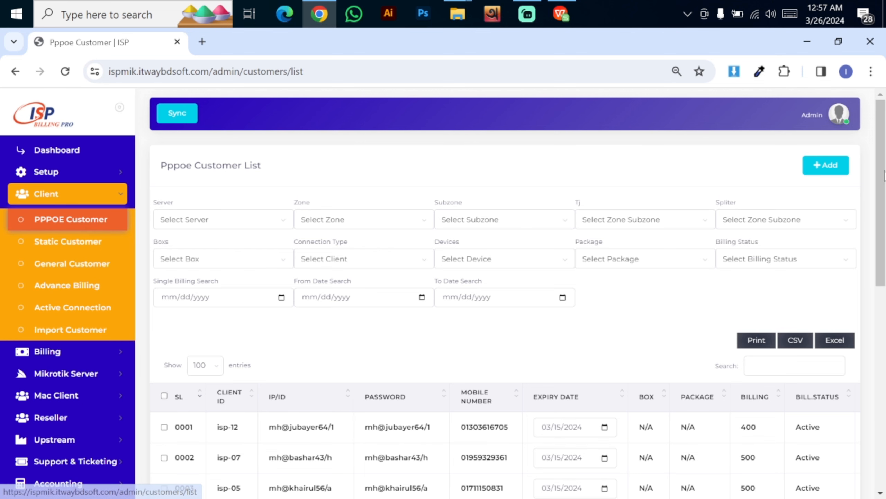
pyautogui.scroll(-3, 504, 314)
pyautogui.scroll(-5, 504, 247)
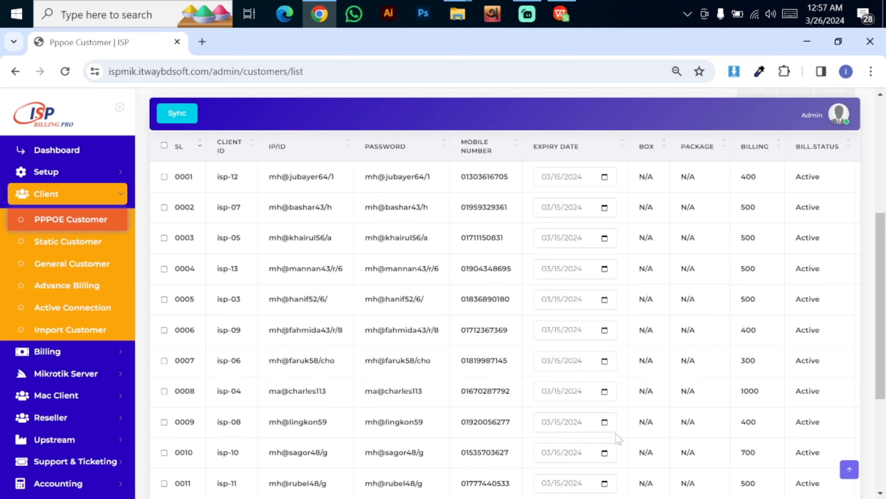
pyautogui.scroll(-1, 881, 310)
pyautogui.scroll(-5, 613, 439)
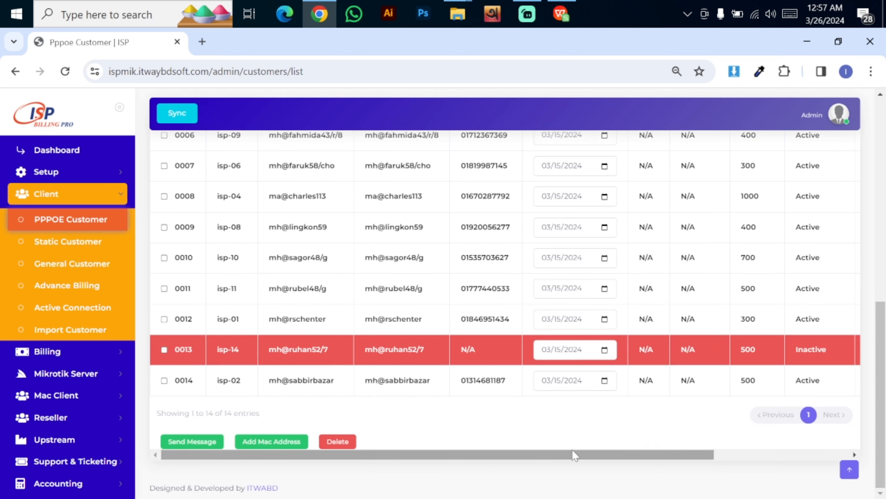
pyautogui.moveTo(573, 453); pyautogui.dragTo(807, 452)
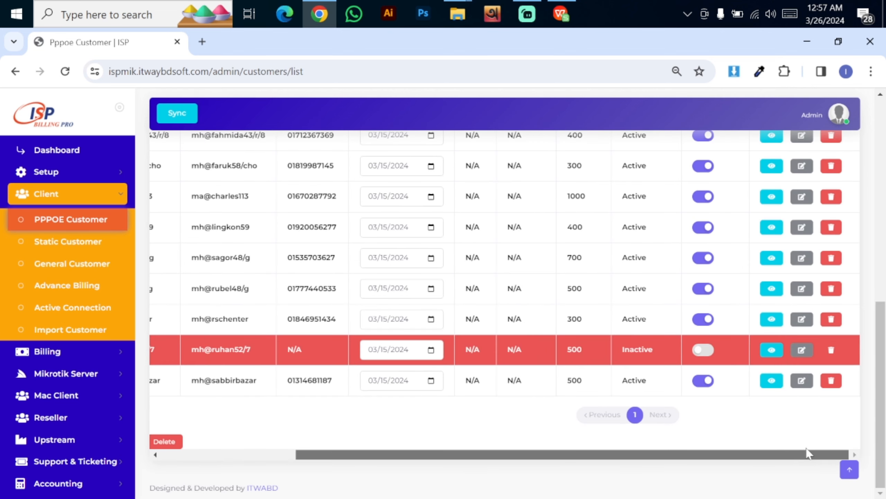
# Open the last customer's edit page, then start a new PPPOE customer with + Add
pyautogui.click(799, 384)
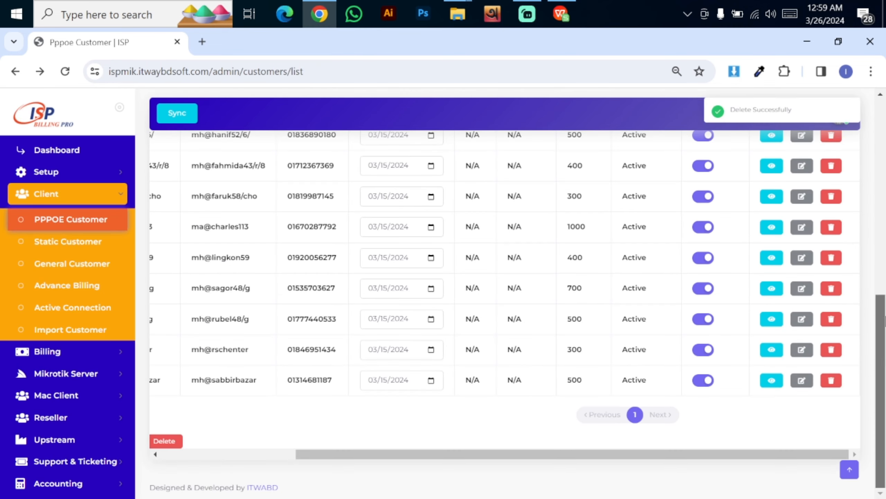
pyautogui.scroll(10, 505, 315)
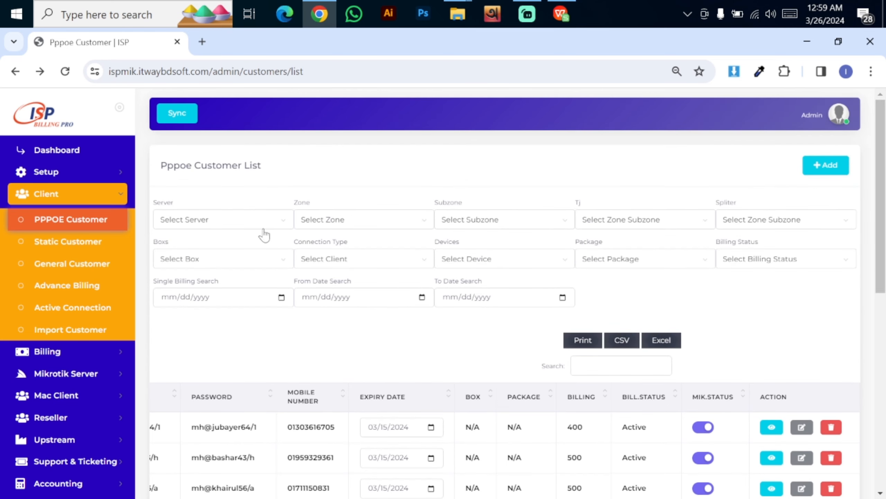
pyautogui.click(836, 166)
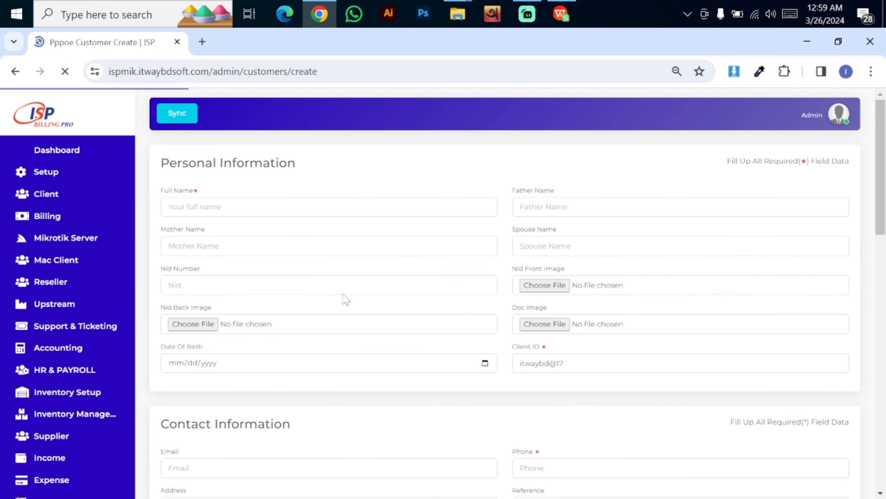
pyautogui.click(241, 207)
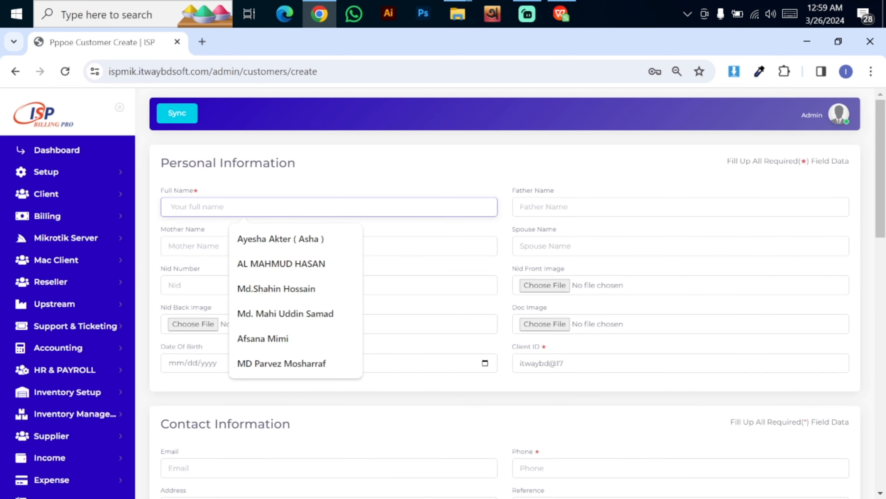
pyautogui.moveTo(249, 163); pyautogui.dragTo(317, 166)
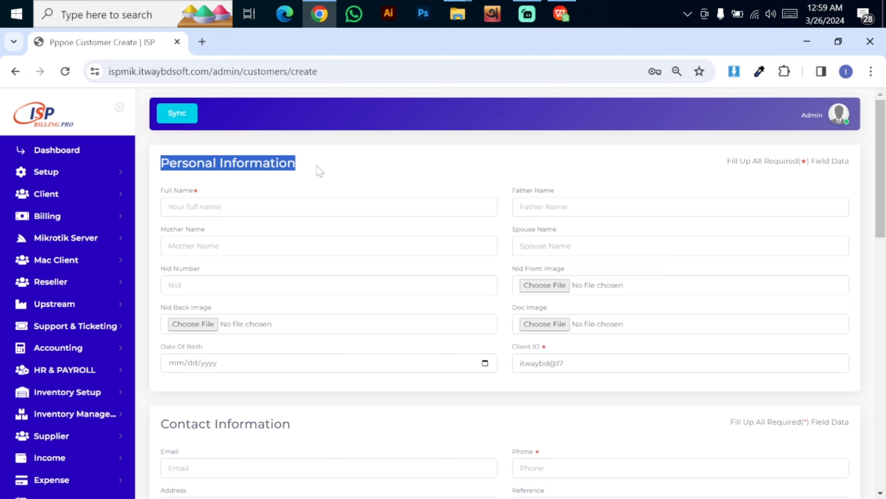
pyautogui.click(430, 256)
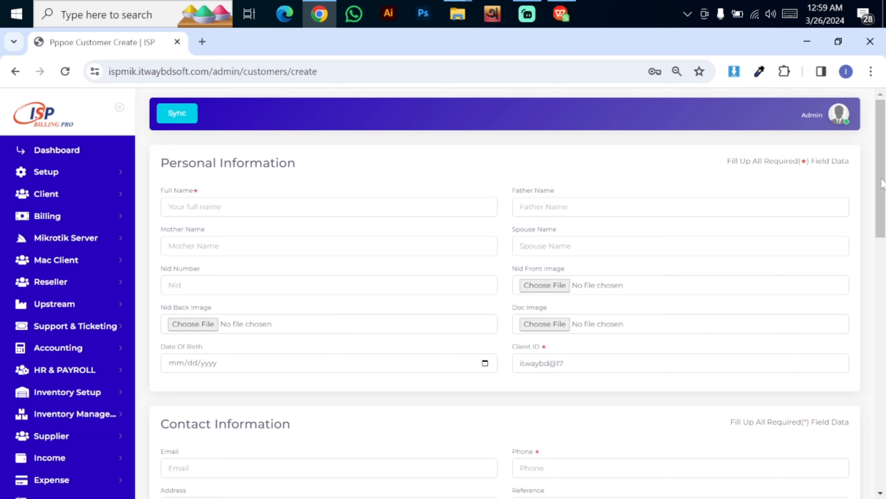
pyautogui.scroll(-8, 850, 175)
pyautogui.scroll(8, 850, 176)
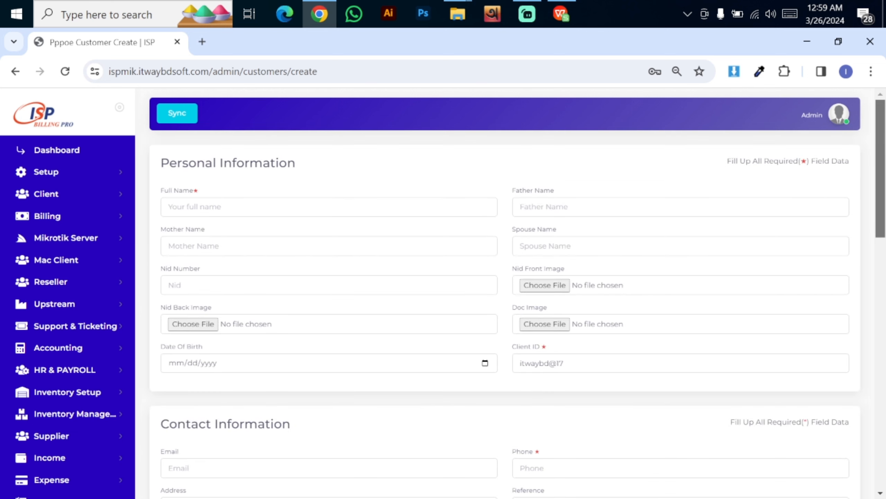
pyautogui.moveTo(752, 160); pyautogui.dragTo(842, 161)
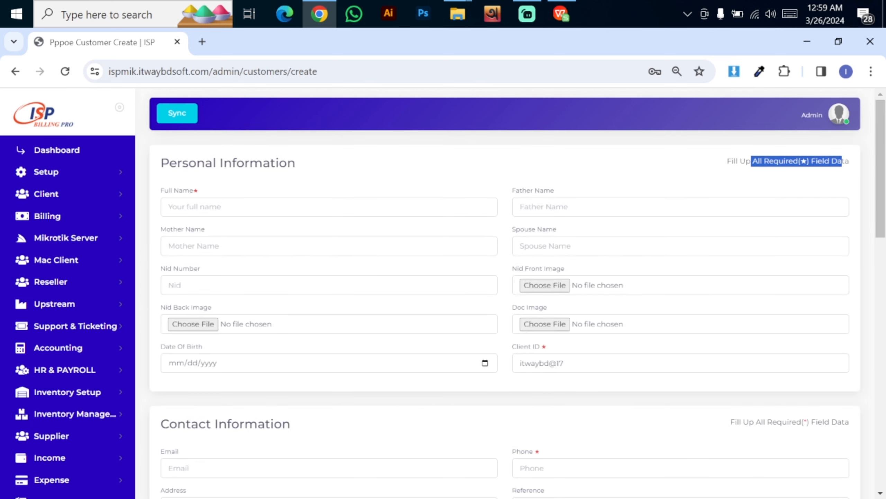
pyautogui.click(734, 189)
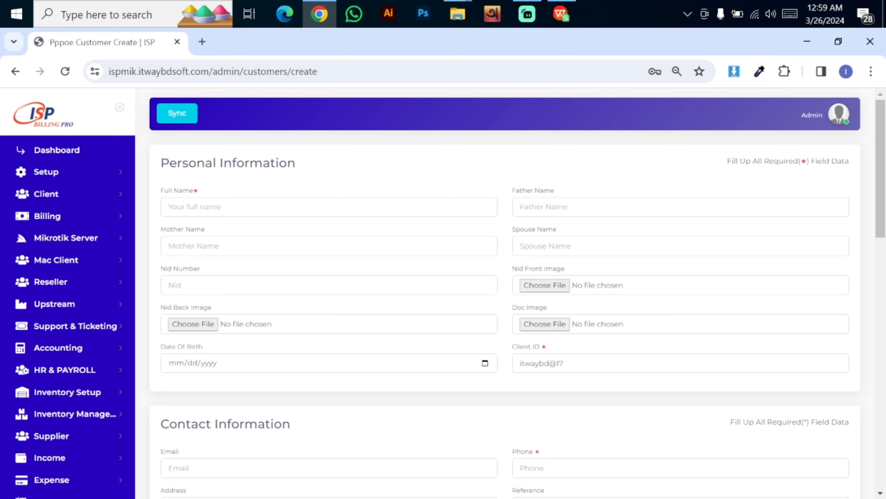
pyautogui.moveTo(727, 161); pyautogui.dragTo(816, 162)
pyautogui.click(814, 162)
pyautogui.click(572, 363)
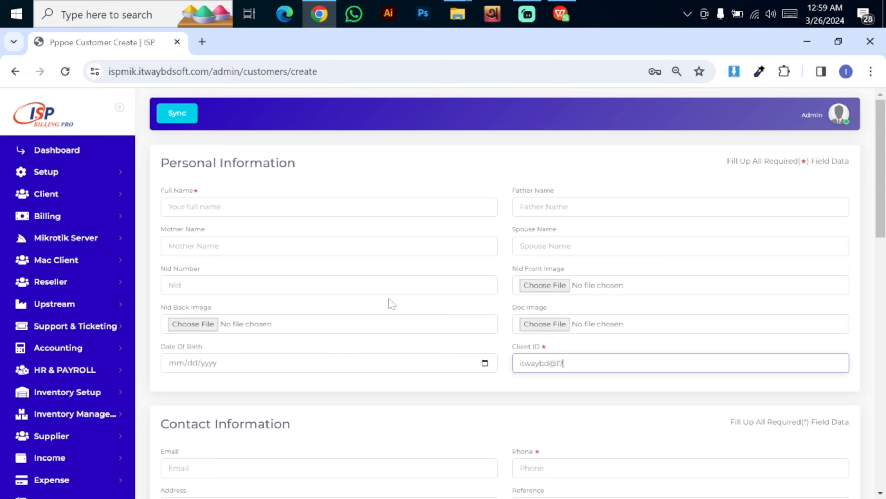
pyautogui.click(245, 207)
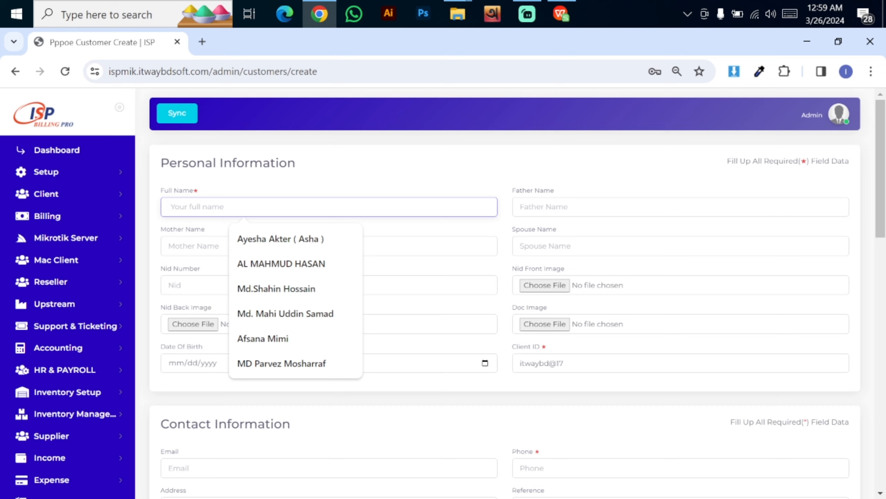
# Enter 'new' and move past the Father, Mother and Spouse Name fields
pyautogui.write('new clint')
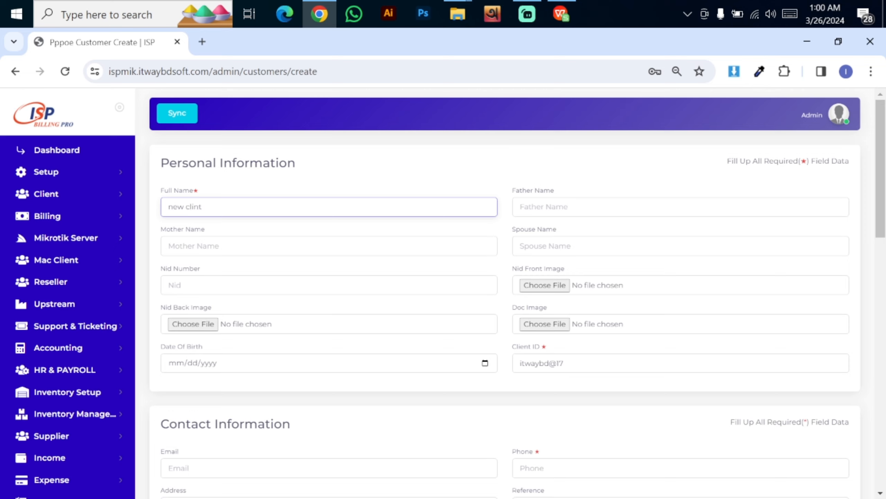
pyautogui.press('Tab')
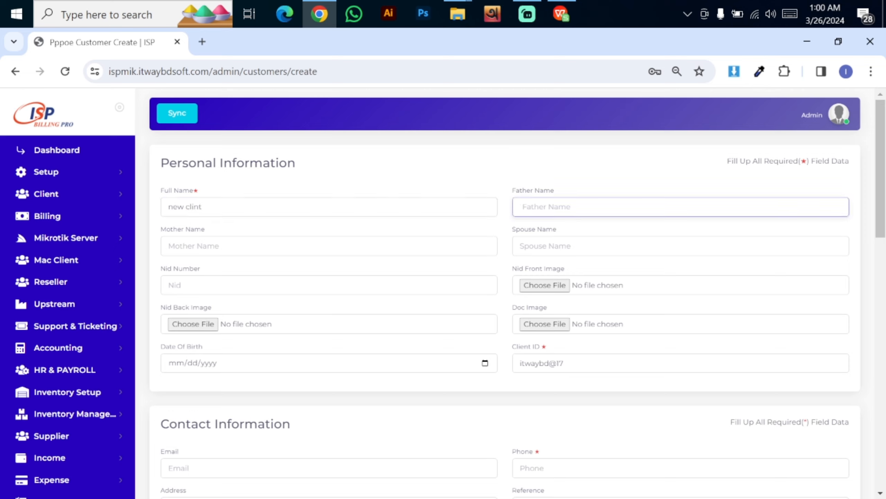
pyautogui.press('Tab')
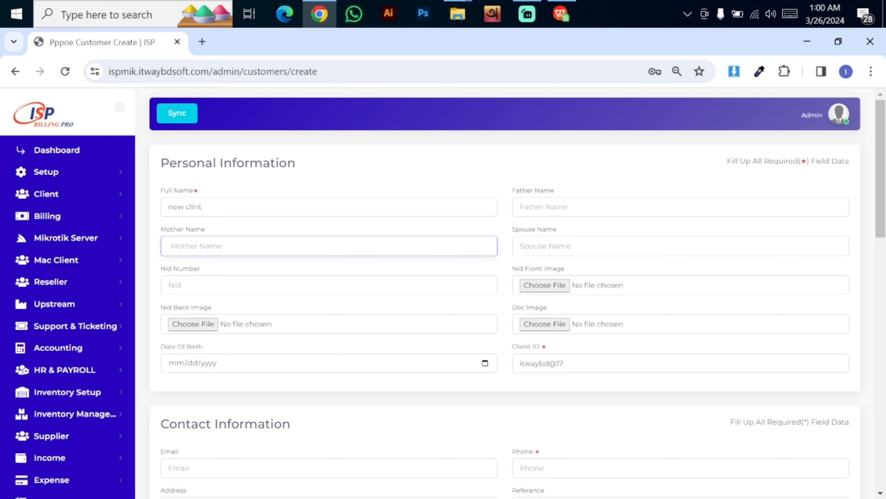
pyautogui.press('Tab')
pyautogui.press('Tab')
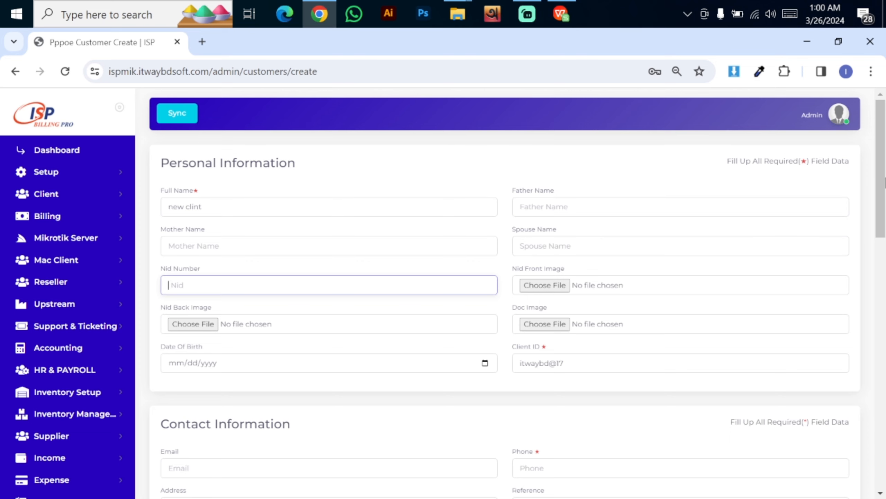
pyautogui.scroll(-1, 883, 199)
pyautogui.scroll(-3, 453, 370)
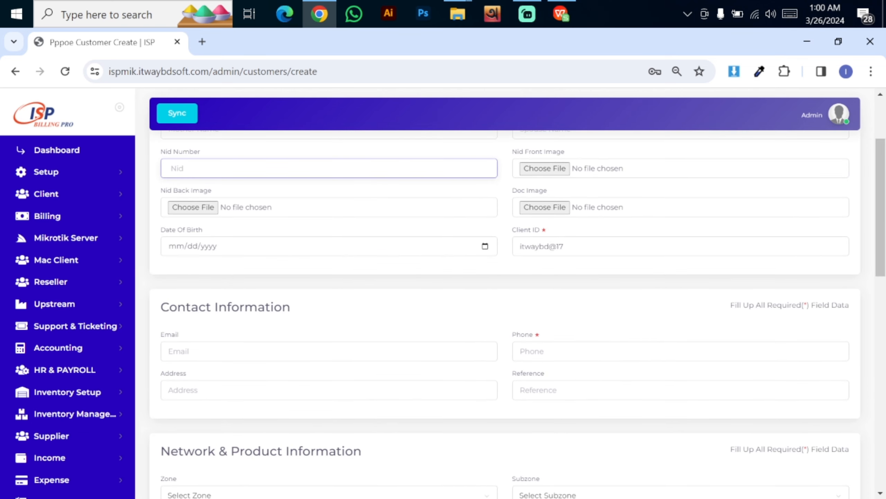
pyautogui.click(513, 250)
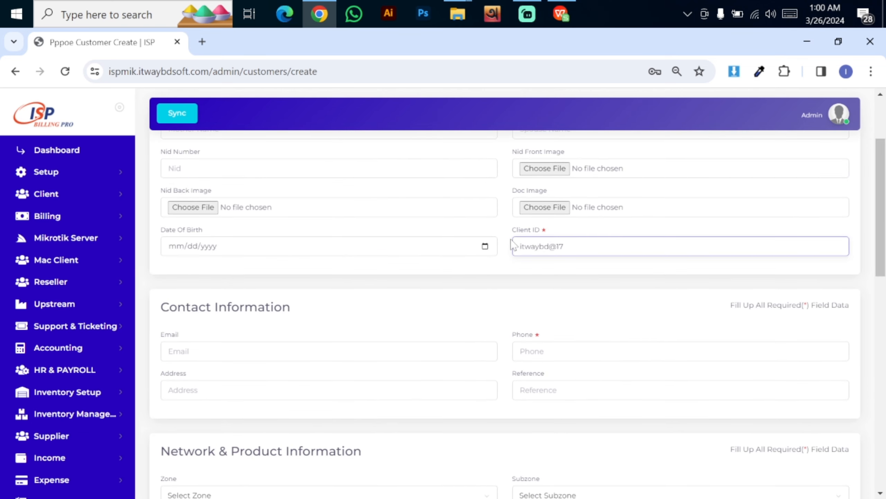
pyautogui.hotkey('shift', 'Right')
pyautogui.hotkey('shift', 'Right')
pyautogui.hotkey('shift', 'Right')
pyautogui.hotkey('shift', 'Right')
pyautogui.hotkey('shift', 'Right')
pyautogui.hotkey('shift', 'Right')
pyautogui.hotkey('shift', 'Right')
pyautogui.hotkey('shift', 'Right')
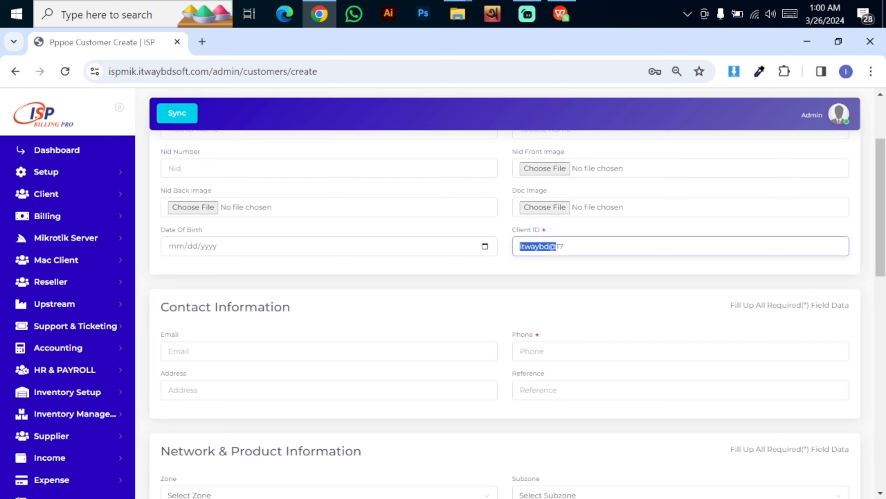
pyautogui.press('Right')
pyautogui.hotkey('shift', 'Left')
pyautogui.hotkey('shift', 'Left')
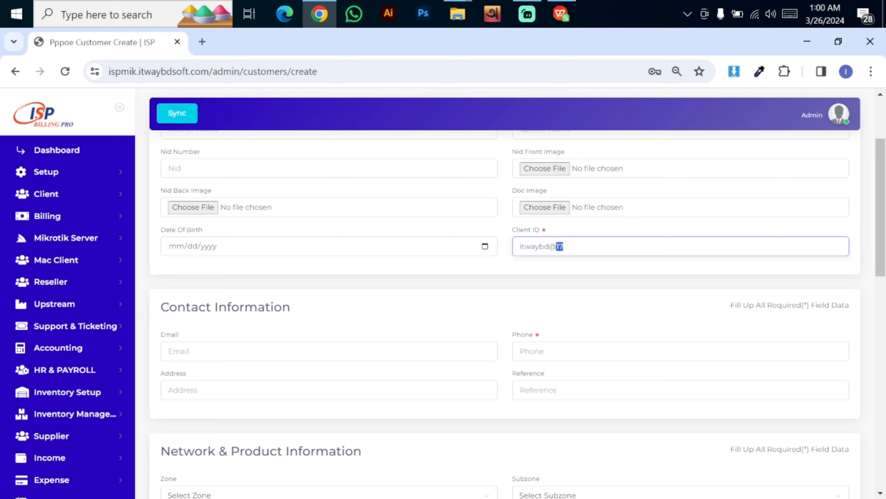
pyautogui.press('Right')
pyautogui.hotkey('ctrl', 'a')
pyautogui.press('Right')
pyautogui.moveTo(884, 192); pyautogui.dragTo(885, 249)
pyautogui.scroll(2, 739, 264)
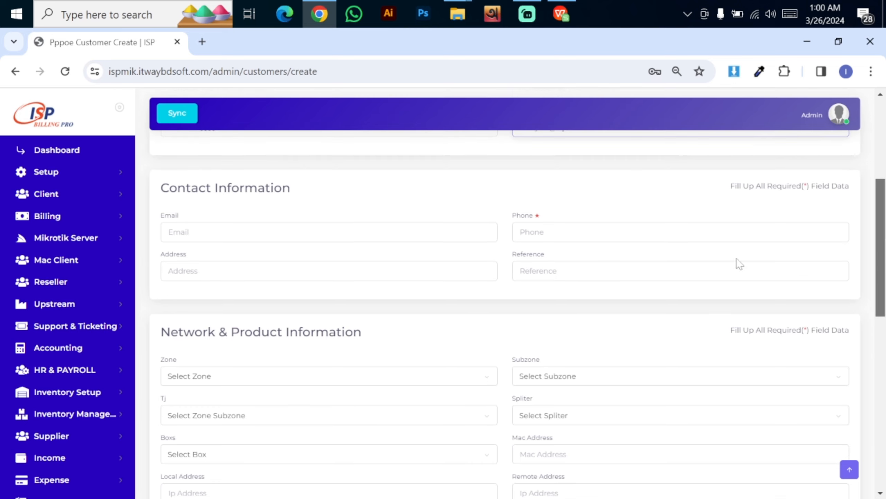
# Enter the customer's phone number in the Contact Information Phone field
pyautogui.moveTo(186, 189); pyautogui.dragTo(327, 202)
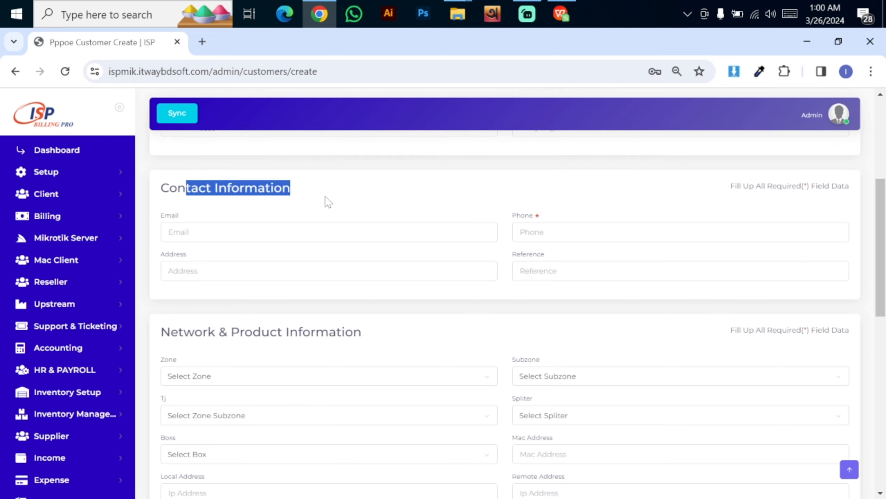
pyautogui.click(327, 202)
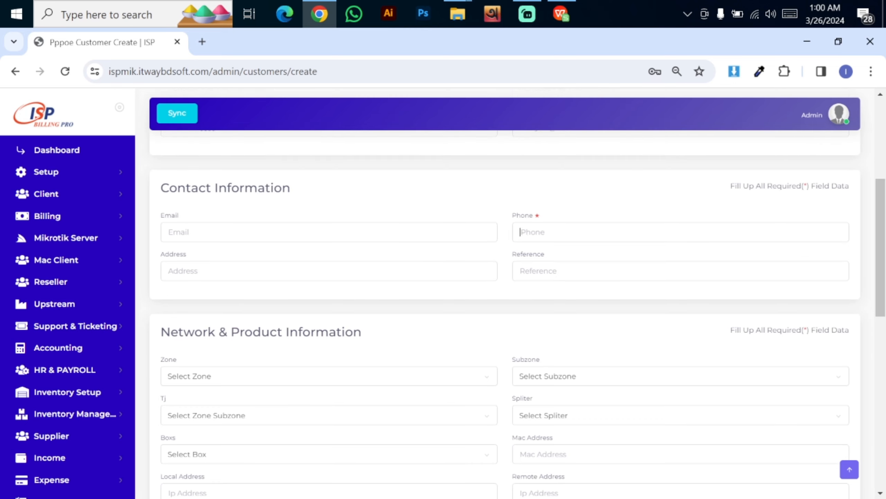
pyautogui.click(520, 232)
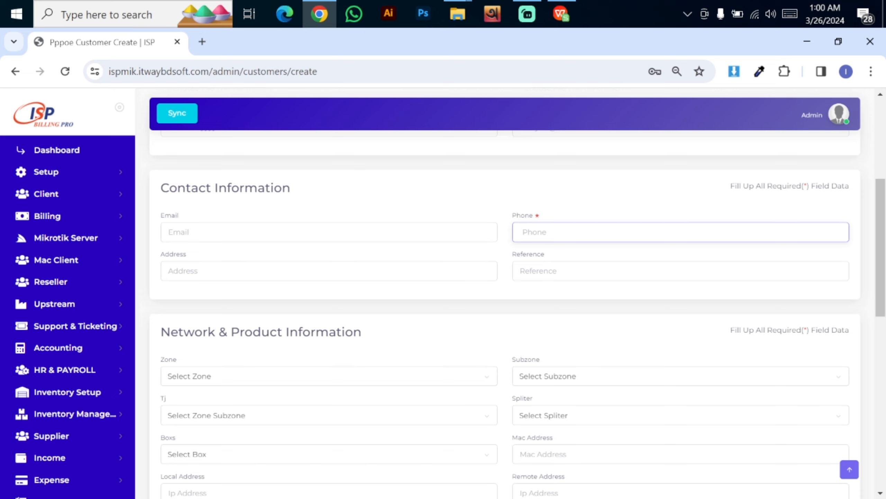
pyautogui.scroll(-2, 882, 205)
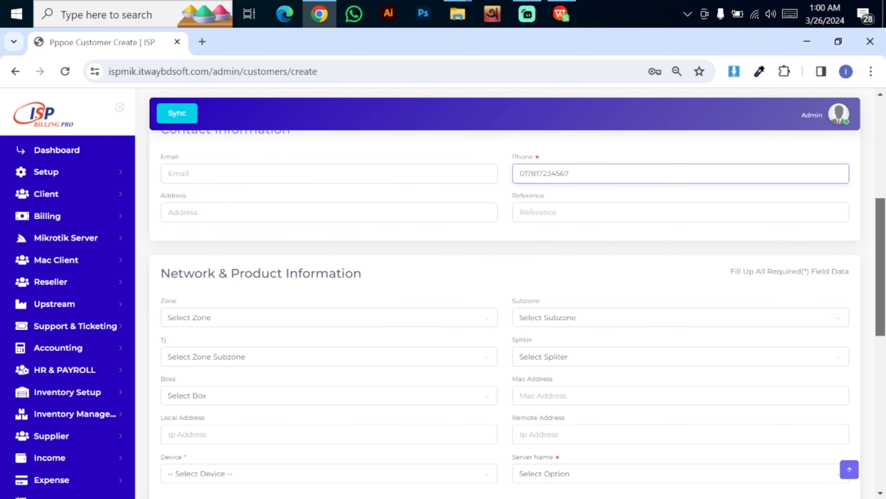
# Type the customer's address in the Address field, correcting the misspelled entry
pyautogui.press('Tab')
pyautogui.write('utt')
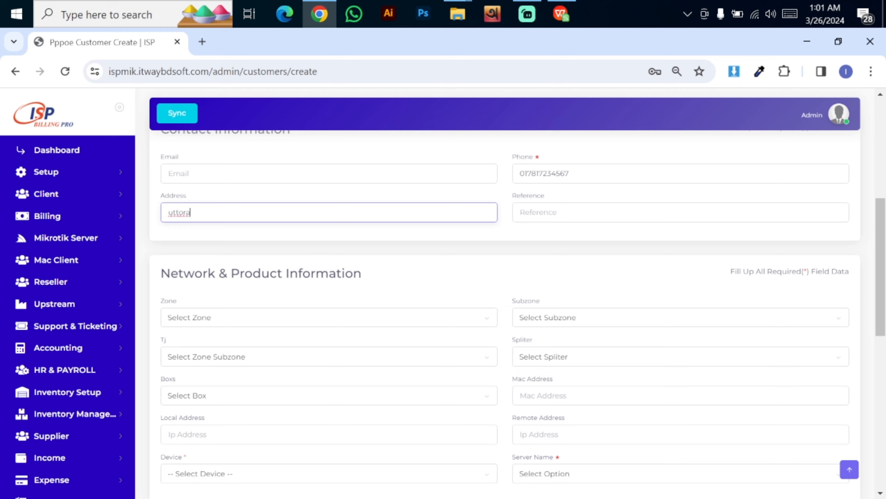
pyautogui.hotkey('ctrl', 'a')
pyautogui.press('BackSpace')
pyautogui.write('ut')
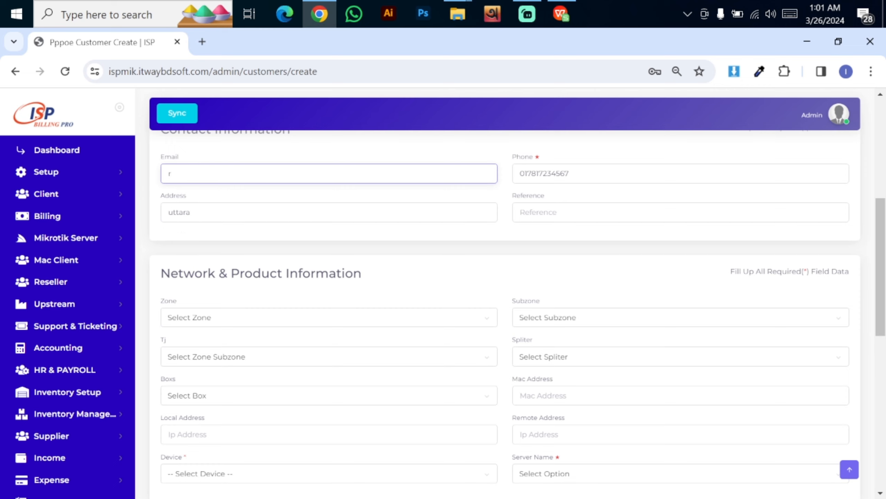
pyautogui.press('BackSpace')
pyautogui.scroll(-3, 154, 202)
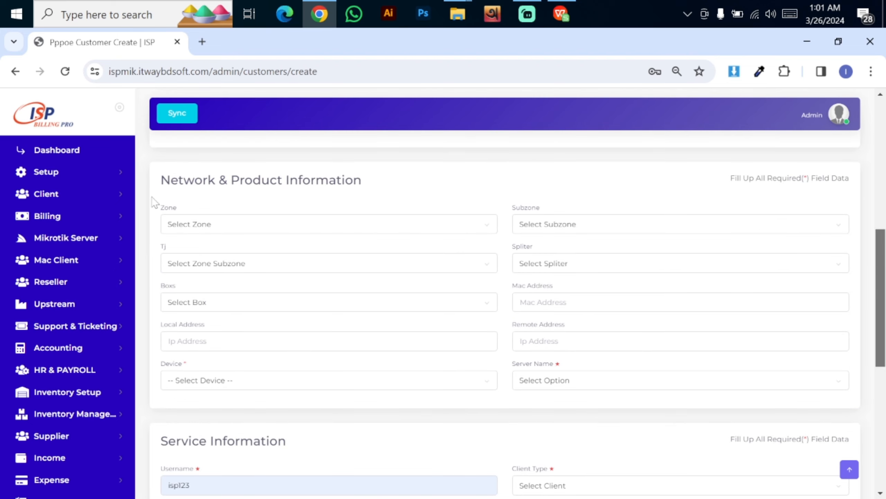
# Choose zone sector 5, subzone Road No 1, TJ tj box 1 (6), splitter 01 and box 1
pyautogui.moveTo(171, 180); pyautogui.dragTo(338, 180)
pyautogui.click(404, 182)
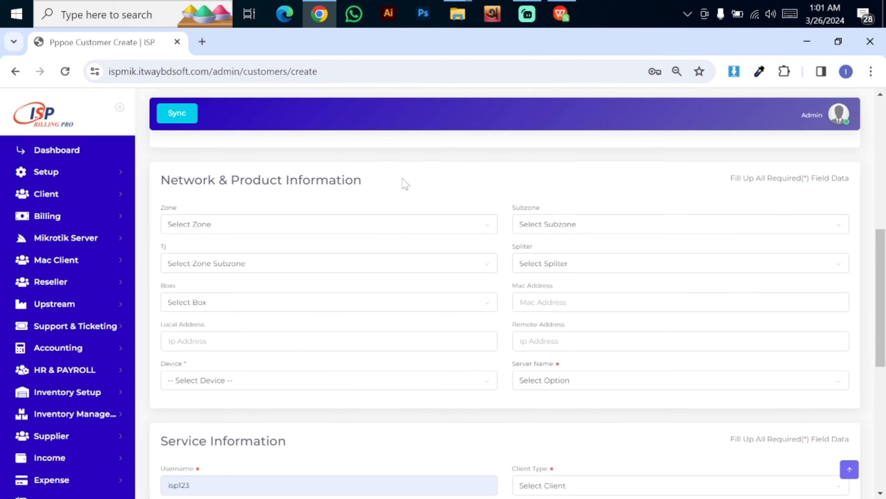
pyautogui.click(198, 227)
pyautogui.click(208, 284)
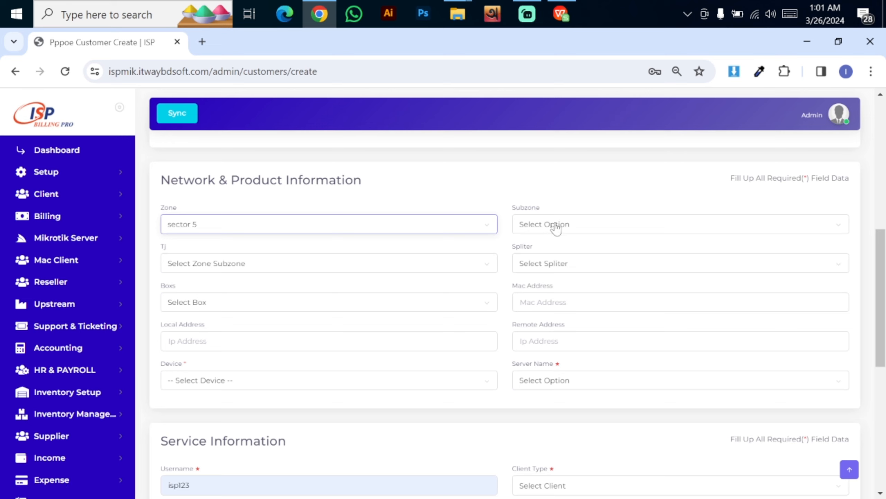
pyautogui.click(574, 227)
pyautogui.click(556, 284)
pyautogui.click(211, 266)
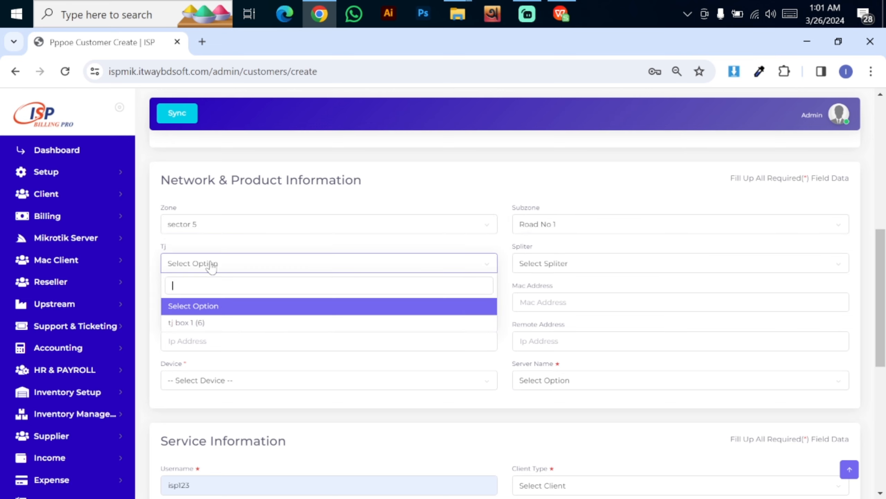
pyautogui.click(223, 323)
pyautogui.click(644, 264)
pyautogui.click(554, 321)
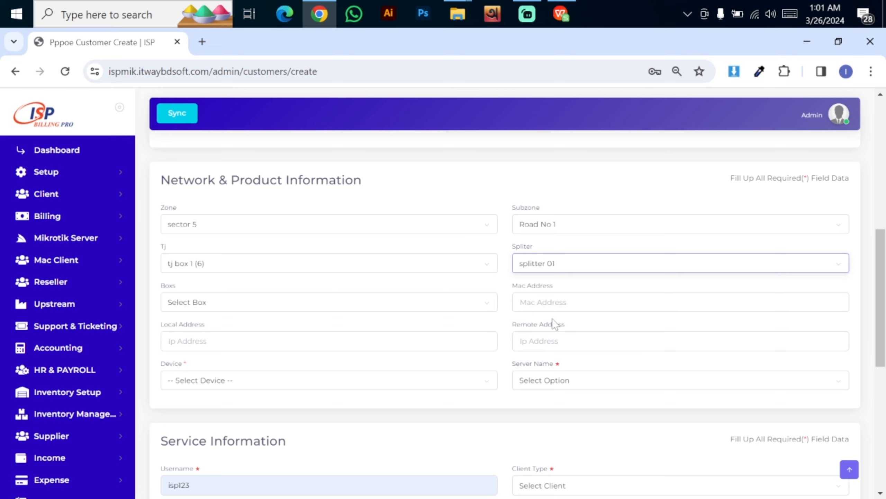
pyautogui.click(214, 307)
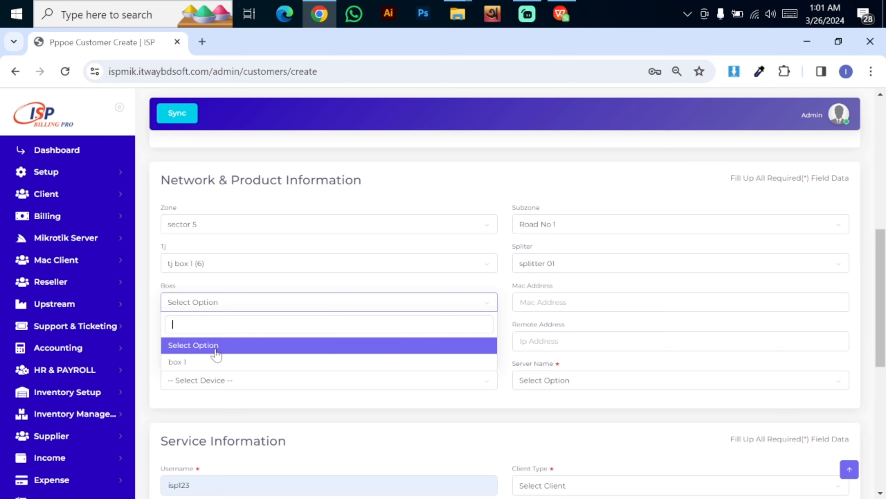
pyautogui.click(216, 361)
# Set the device to switch and the server to itway
pyautogui.press('Tab')
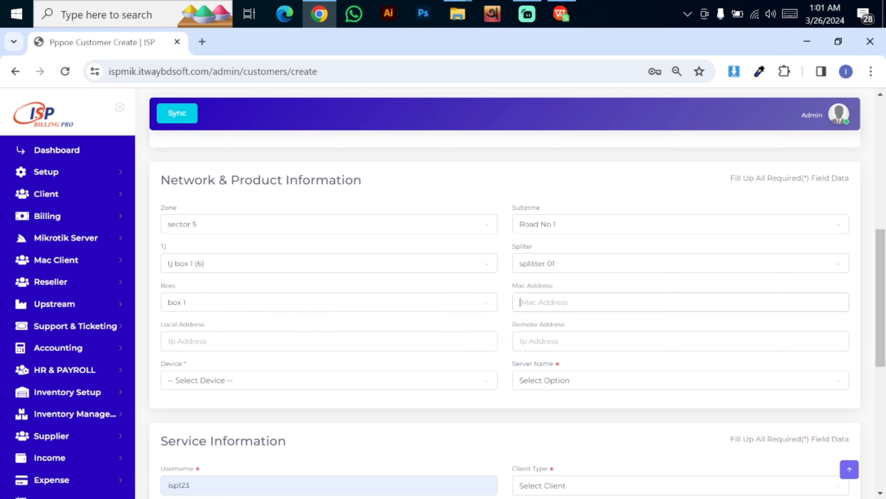
pyautogui.scroll(-4, 234, 249)
pyautogui.click(233, 245)
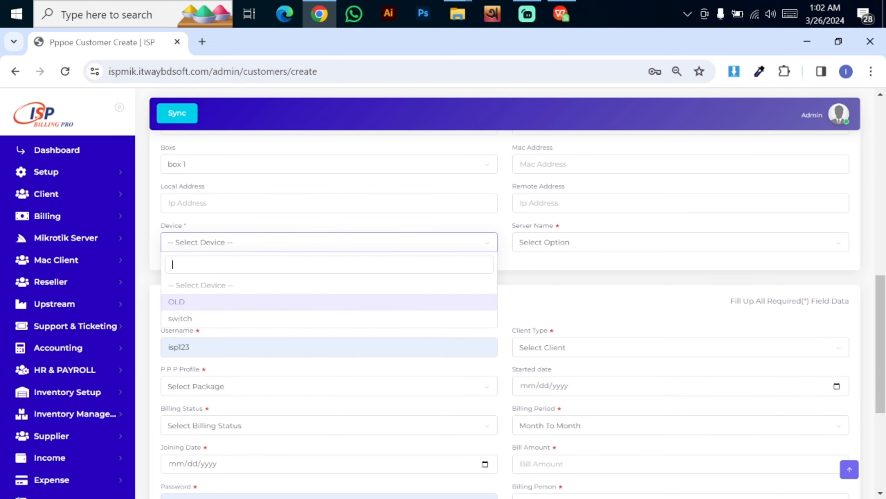
pyautogui.click(216, 302)
pyautogui.click(244, 248)
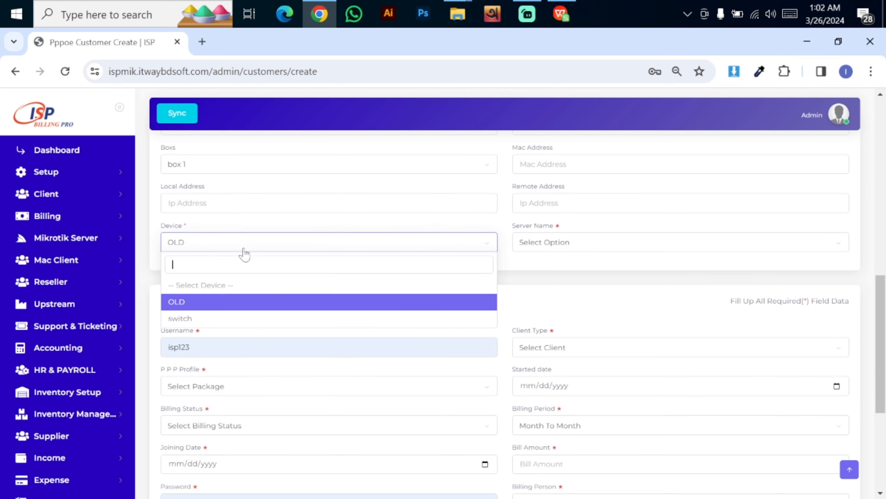
pyautogui.click(212, 319)
pyautogui.click(556, 249)
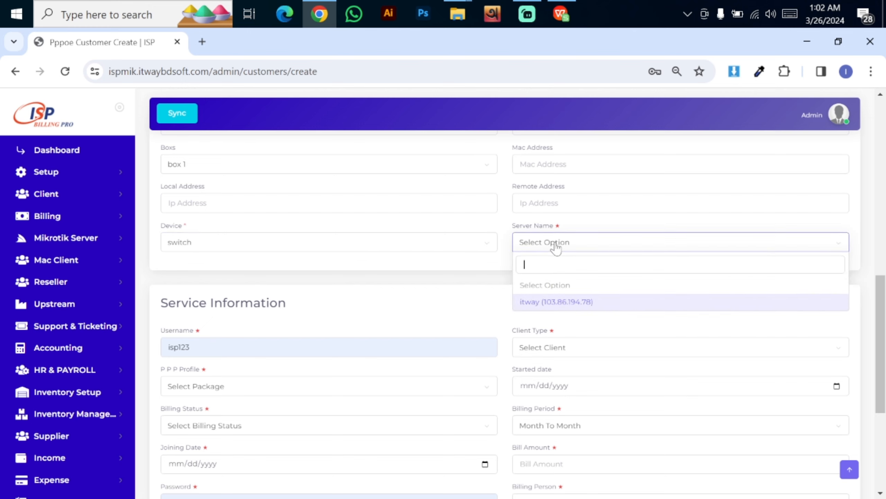
pyautogui.click(558, 303)
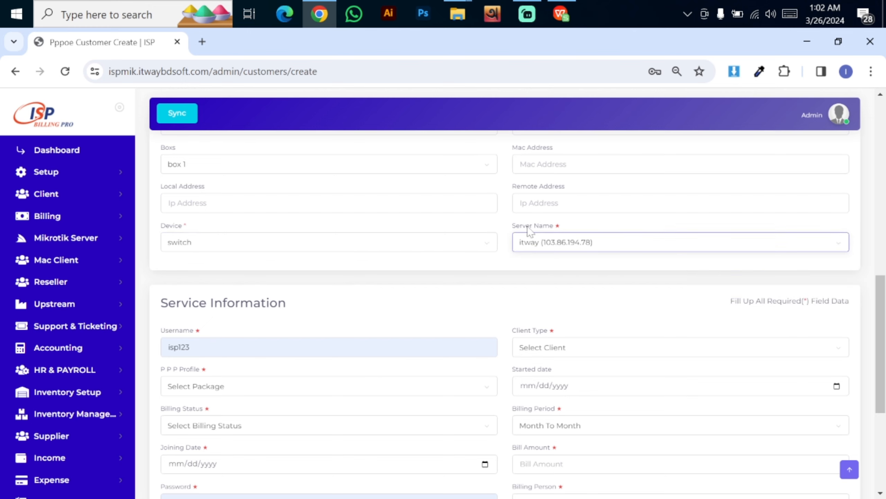
# Replace the prefilled username with a new username
pyautogui.scroll(-4, 505, 314)
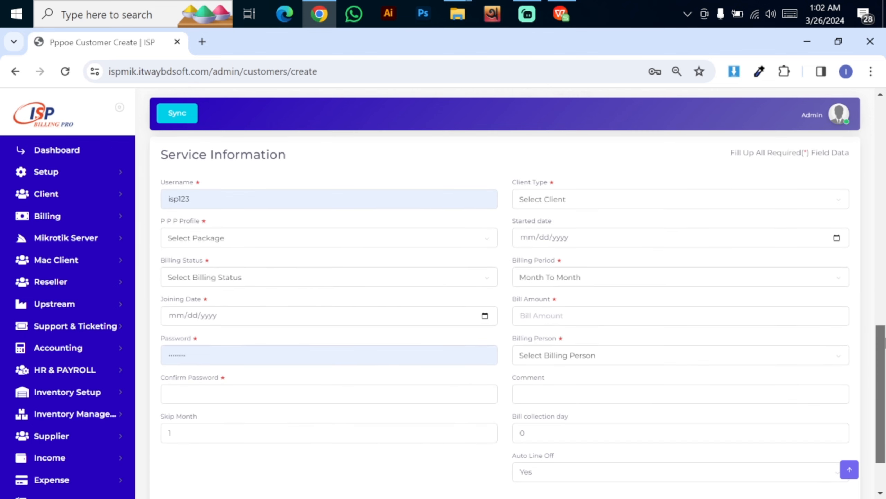
pyautogui.moveTo(223, 200); pyautogui.dragTo(115, 197)
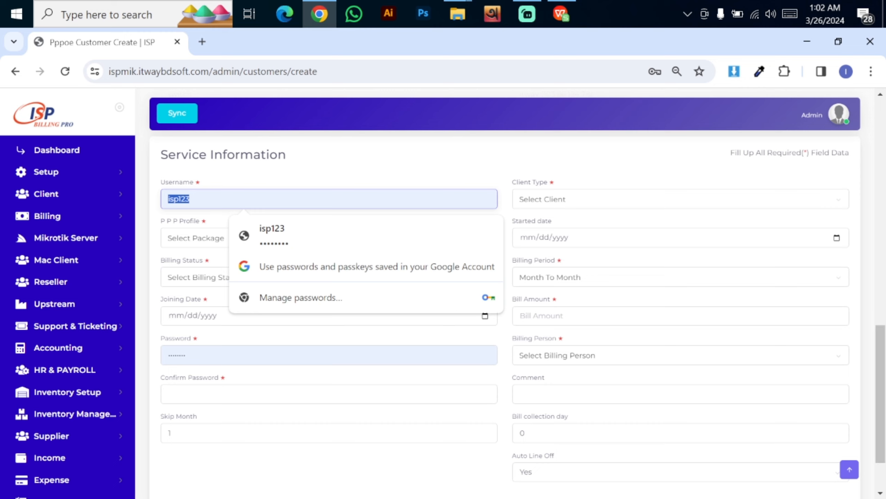
pyautogui.press('BackSpace')
pyautogui.write('newclint@11')
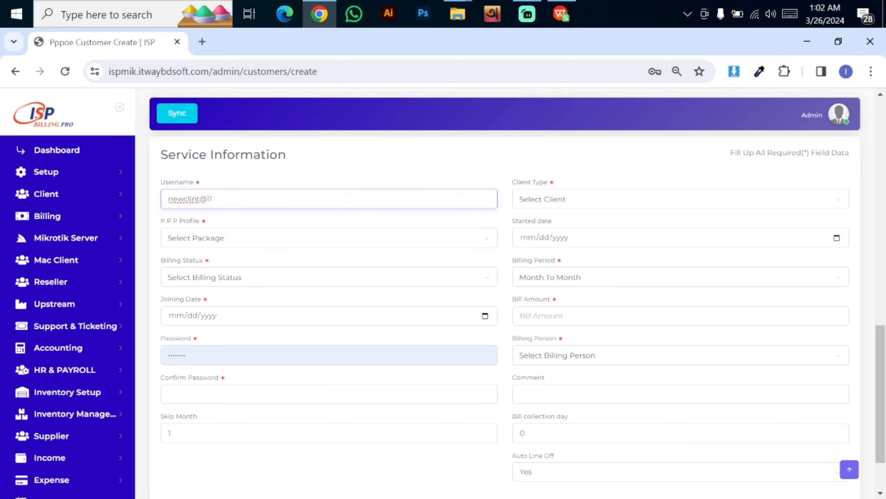
pyautogui.hotkey('ctrl', 'shift', 'Left')
pyautogui.press('BackSpace')
# Set client type to Home User and the PPP profile to PAK_5M
pyautogui.click(573, 201)
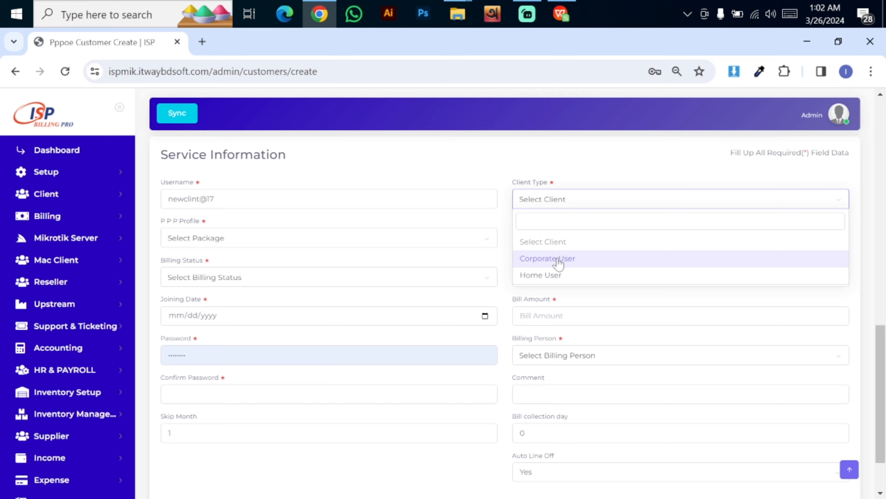
pyautogui.click(557, 280)
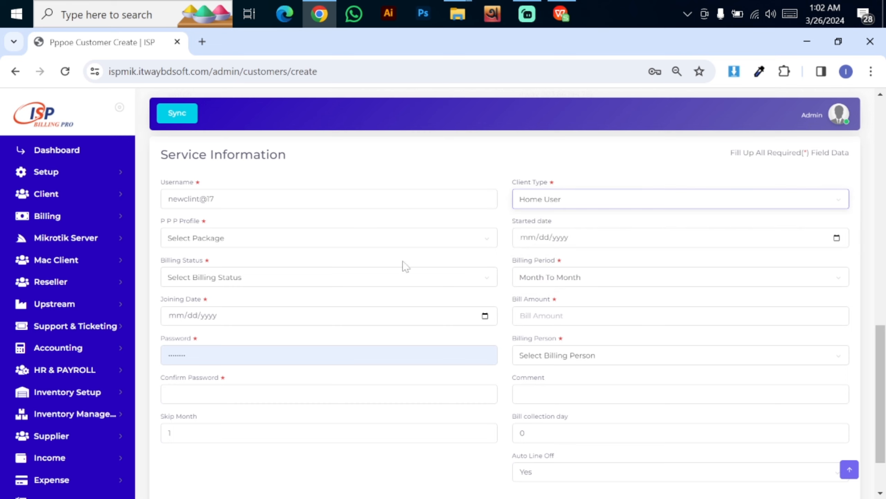
pyautogui.click(206, 241)
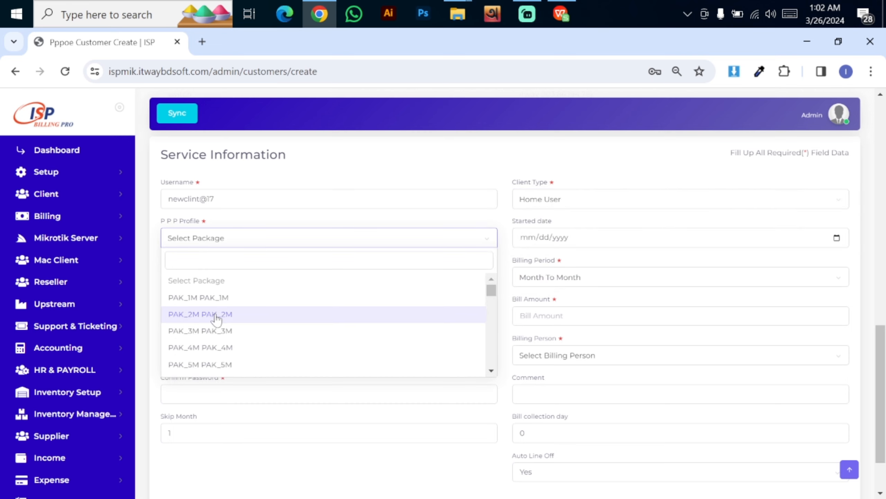
pyautogui.click(216, 315)
pyautogui.click(233, 247)
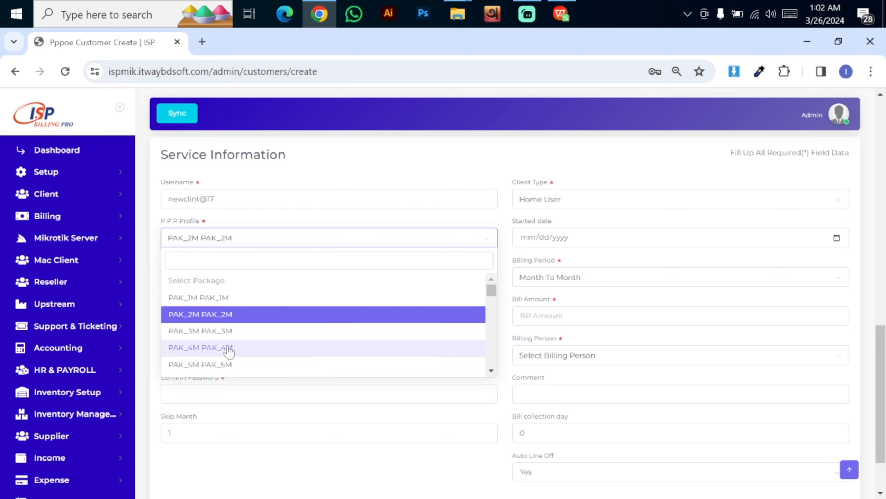
pyautogui.click(226, 366)
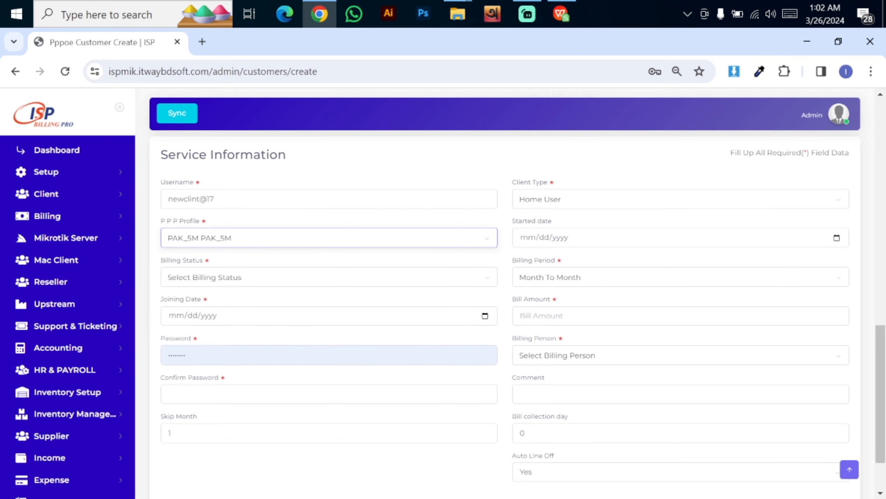
# Enter 12/05/2024 as the service start date
pyautogui.click(584, 244)
pyautogui.write('12/03/0')
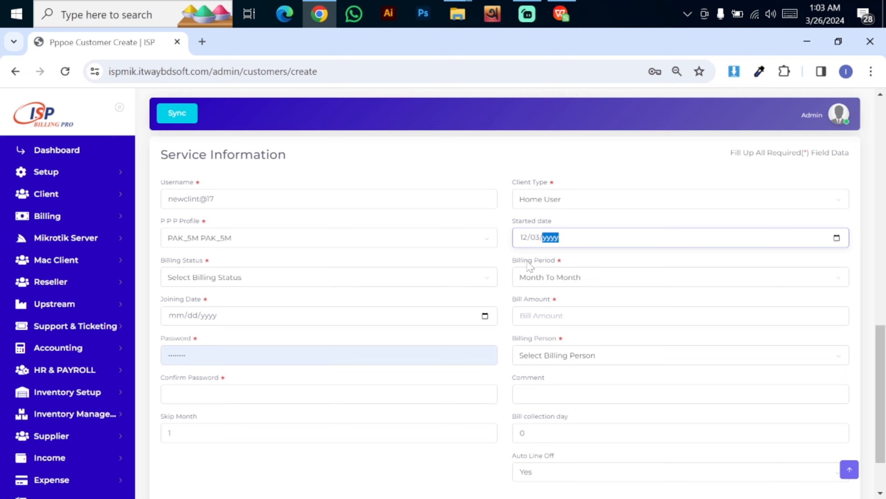
pyautogui.write('204')
pyautogui.press('BackSpace')
pyautogui.write('2024')
pyautogui.click(216, 280)
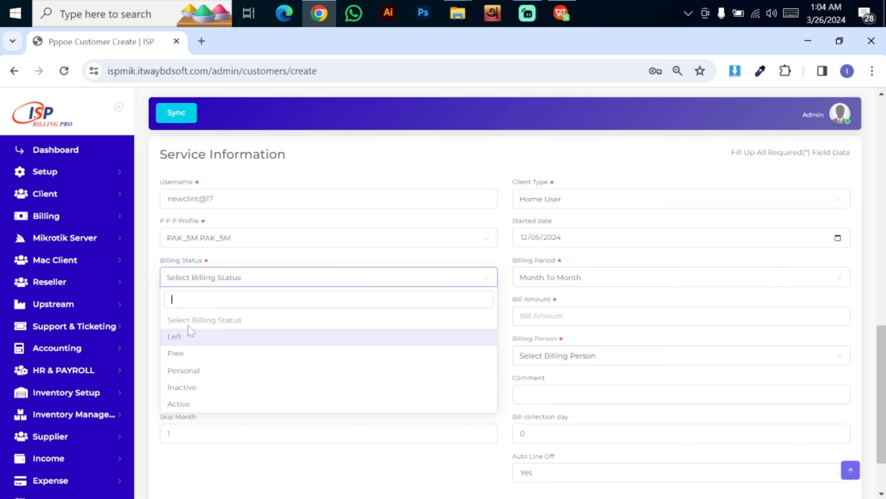
# Set billing status to Active and billing period to Day To Day
pyautogui.click(179, 403)
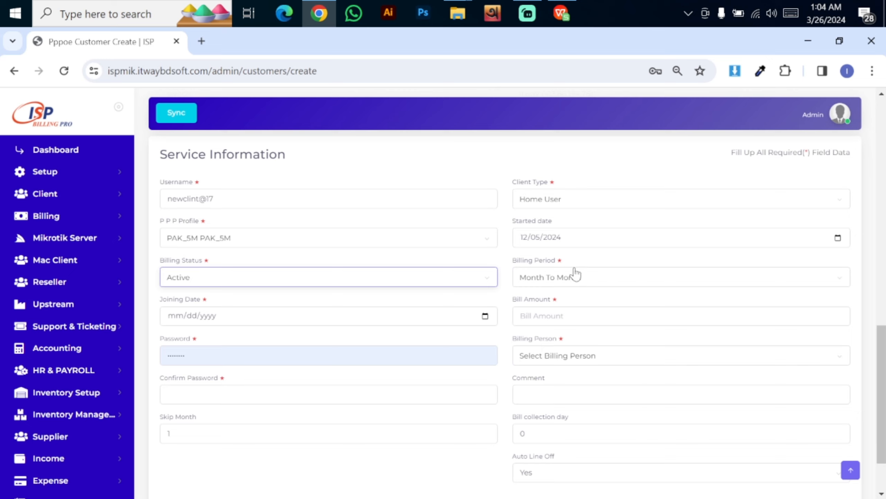
pyautogui.click(624, 283)
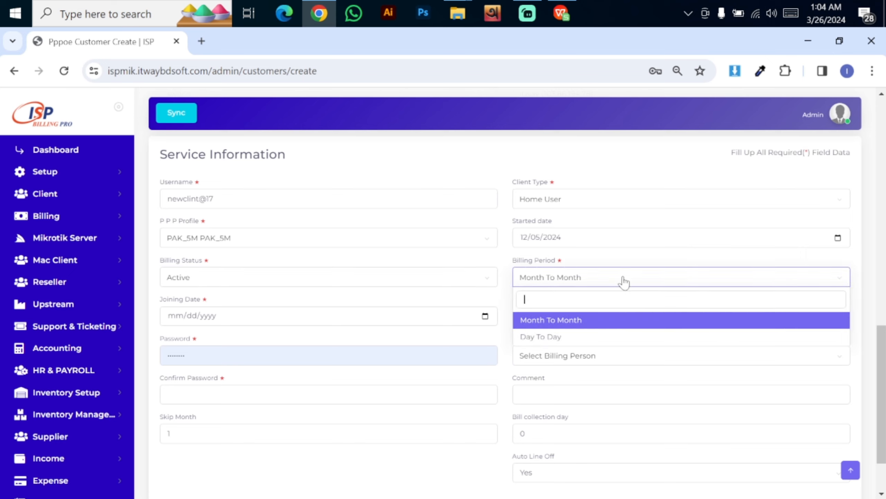
pyautogui.click(556, 338)
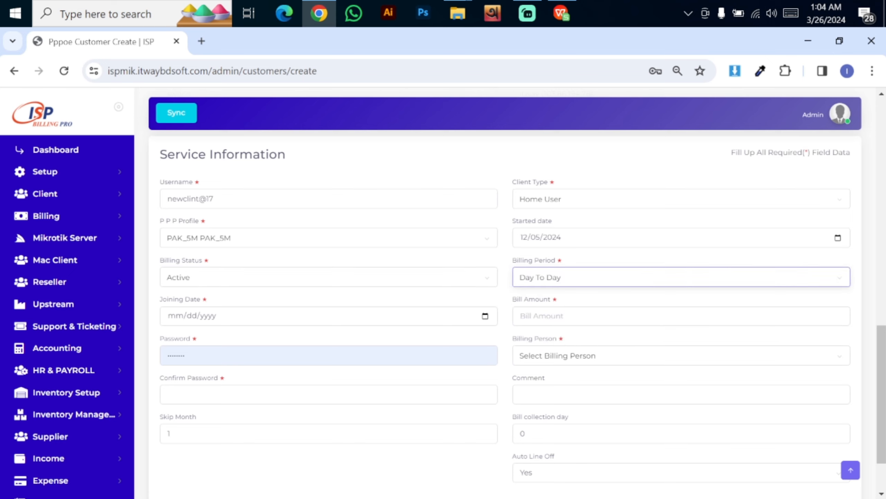
pyautogui.click(566, 283)
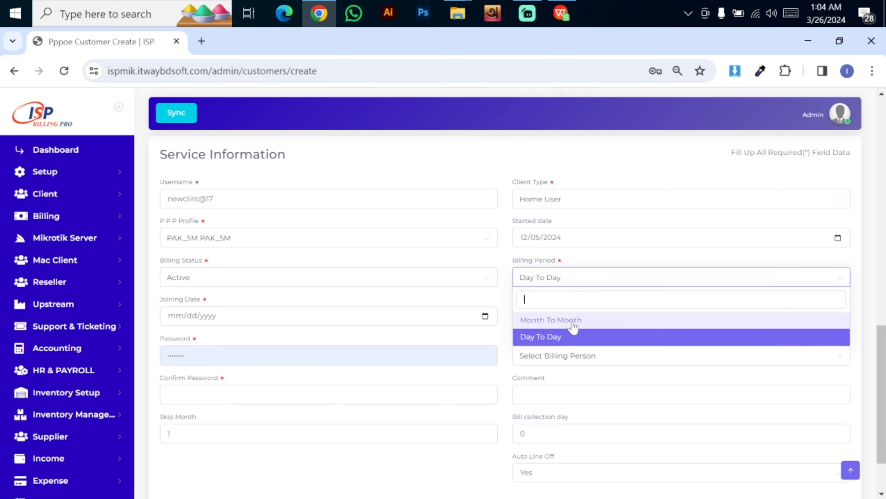
pyautogui.click(573, 321)
pyautogui.click(579, 286)
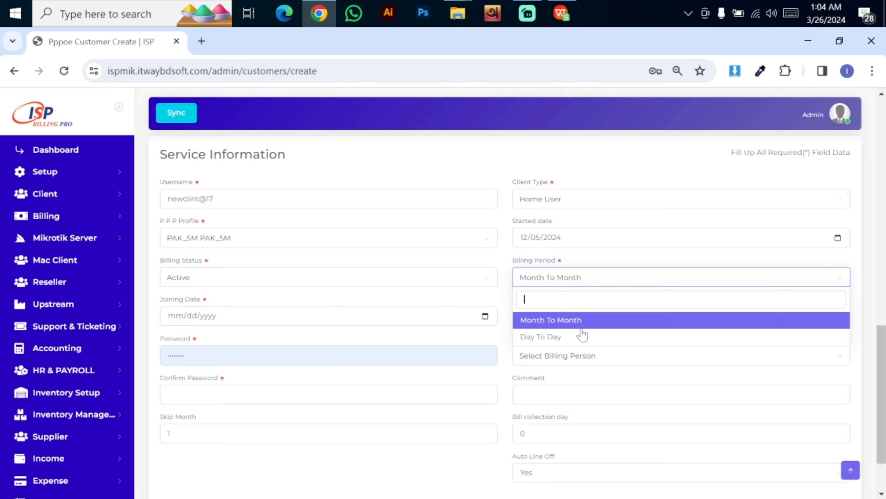
pyautogui.click(579, 336)
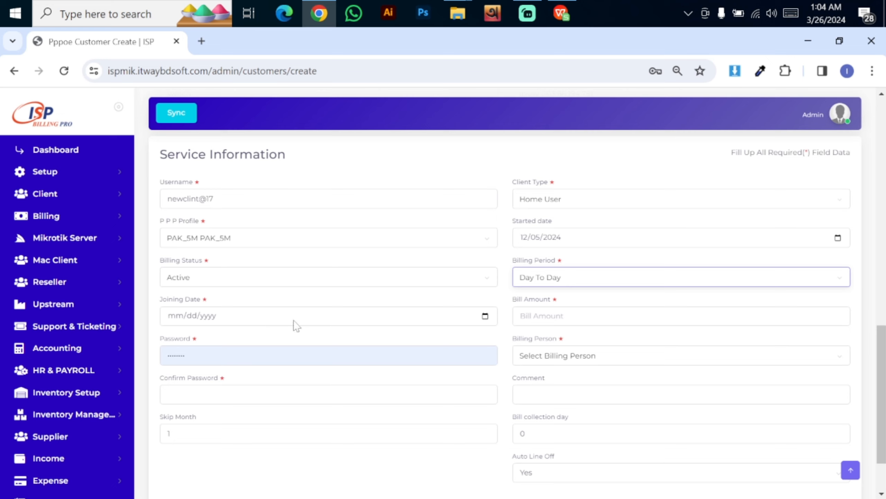
# Set the joining date to March 26, 2024 and the bill amount to 500
pyautogui.click(486, 317)
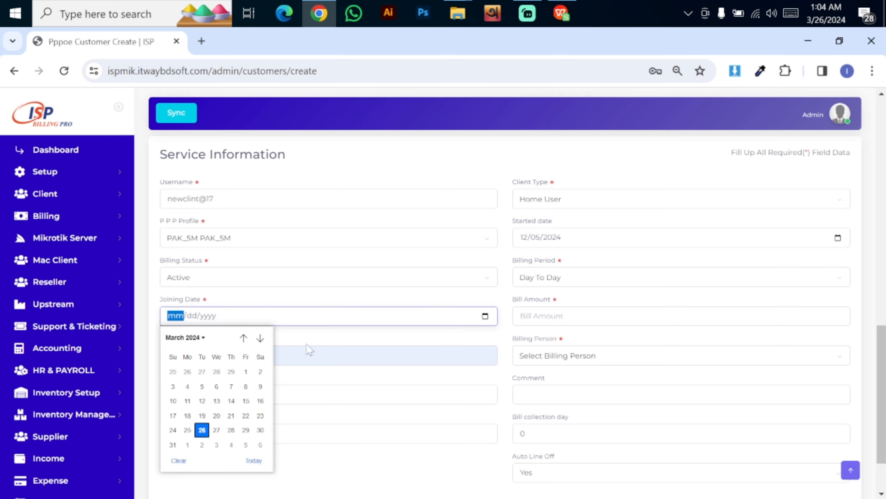
pyautogui.click(204, 432)
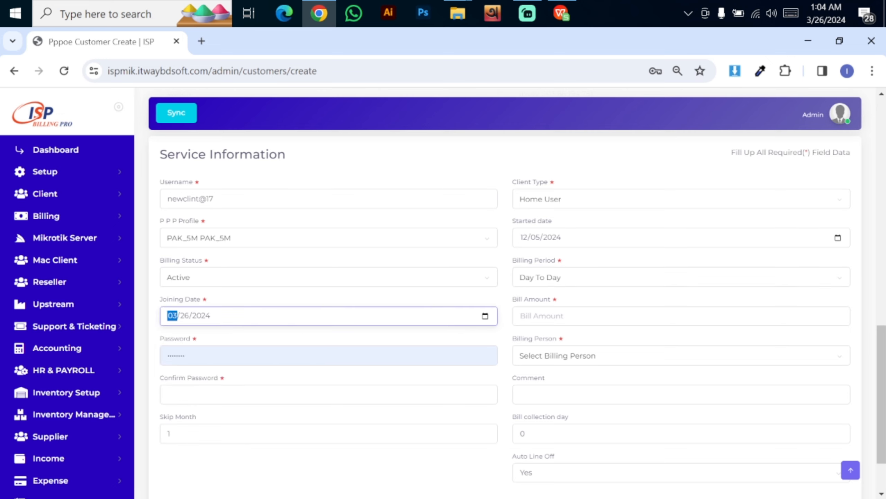
pyautogui.click(521, 316)
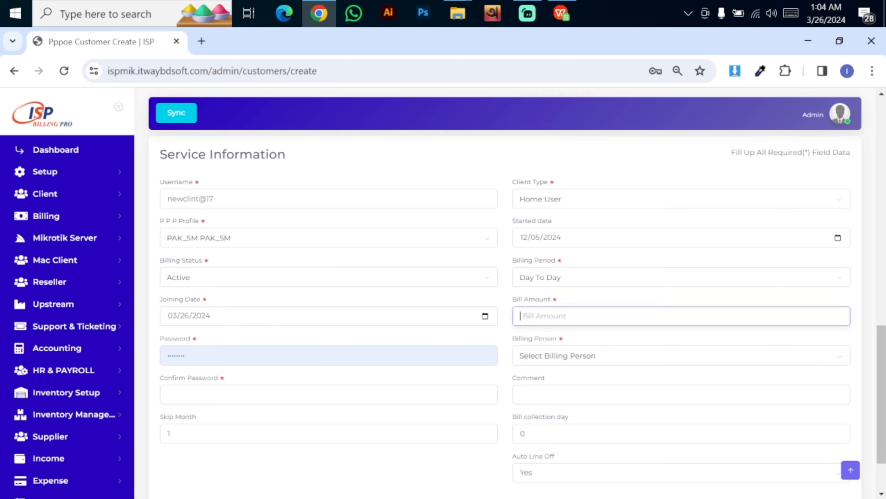
pyautogui.write('500')
# Assign ISP as the billing person
pyautogui.click(577, 357)
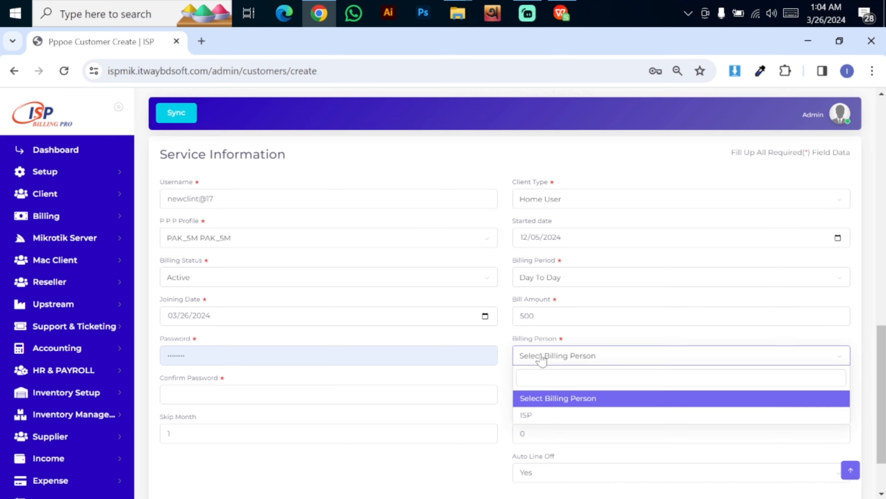
pyautogui.moveTo(517, 338); pyautogui.dragTo(557, 339)
pyautogui.click(508, 345)
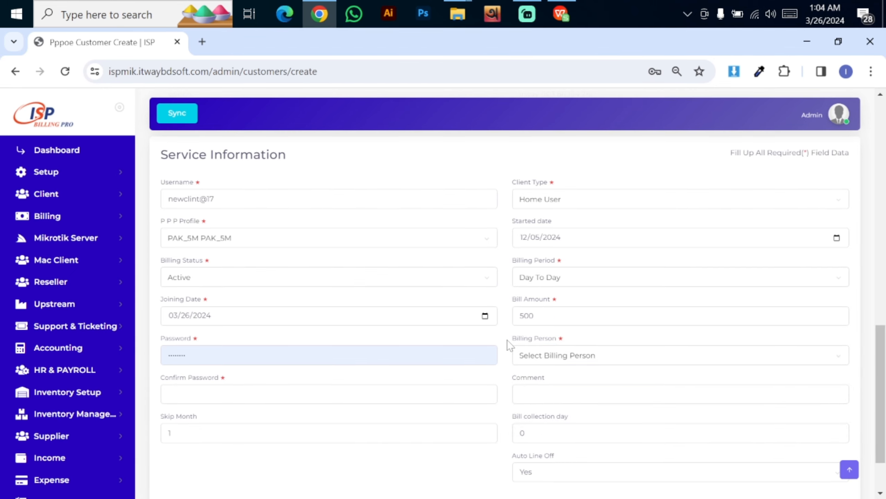
pyautogui.moveTo(508, 345); pyautogui.dragTo(567, 346)
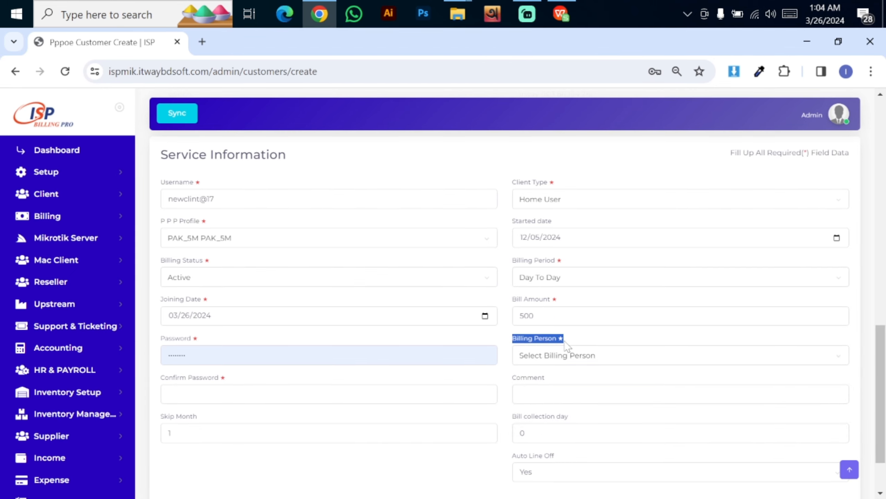
pyautogui.click(546, 355)
pyautogui.click(554, 413)
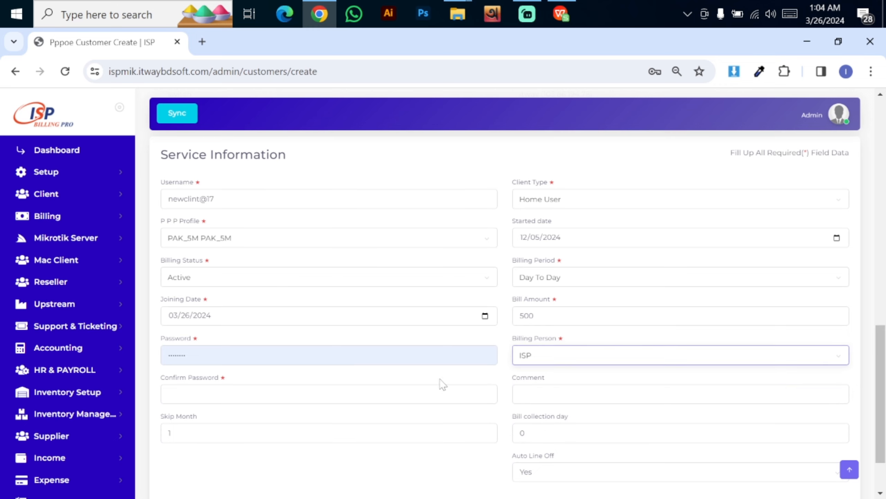
pyautogui.scroll(-3, 505, 290)
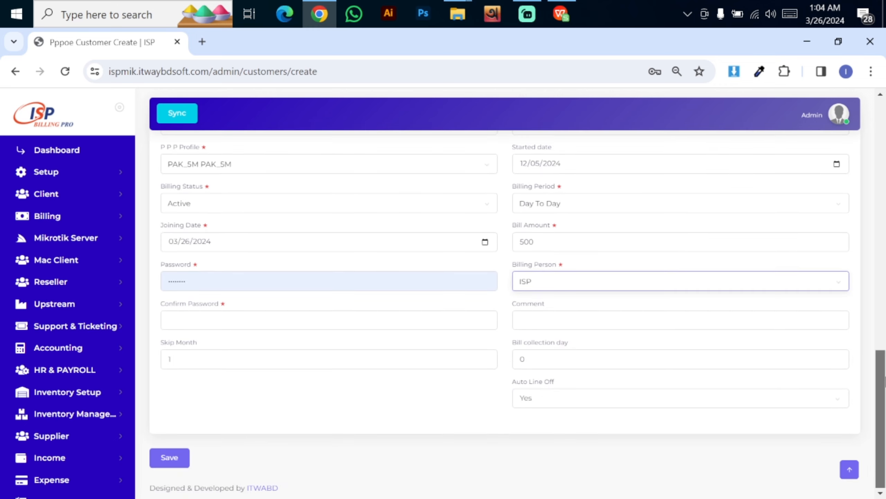
# Enter a new customer password and move through the confirmation field
pyautogui.click(161, 284)
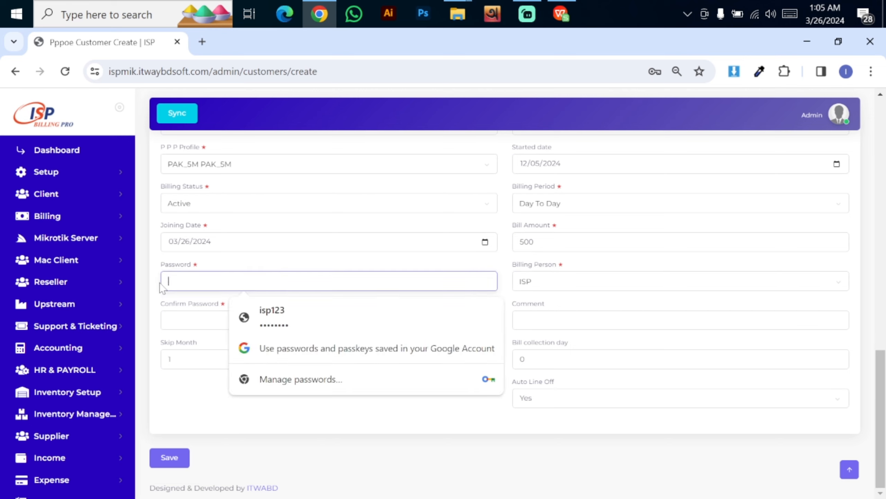
pyautogui.write('••••••')
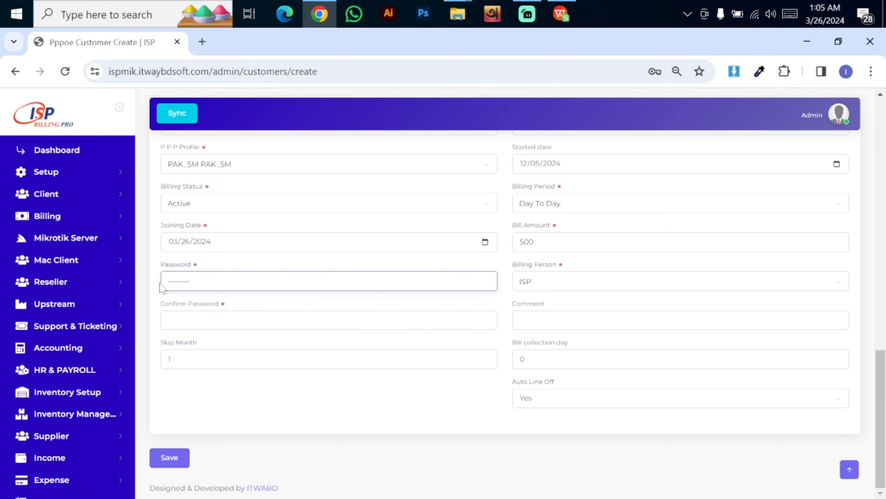
pyautogui.press('Tab')
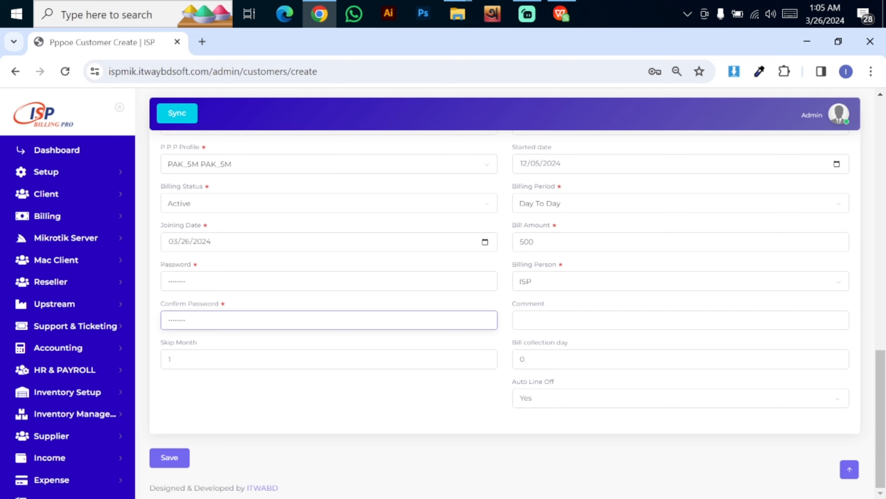
pyautogui.click(601, 320)
# Set the bill collection day to 15 and Auto Line Off to No
pyautogui.click(601, 359)
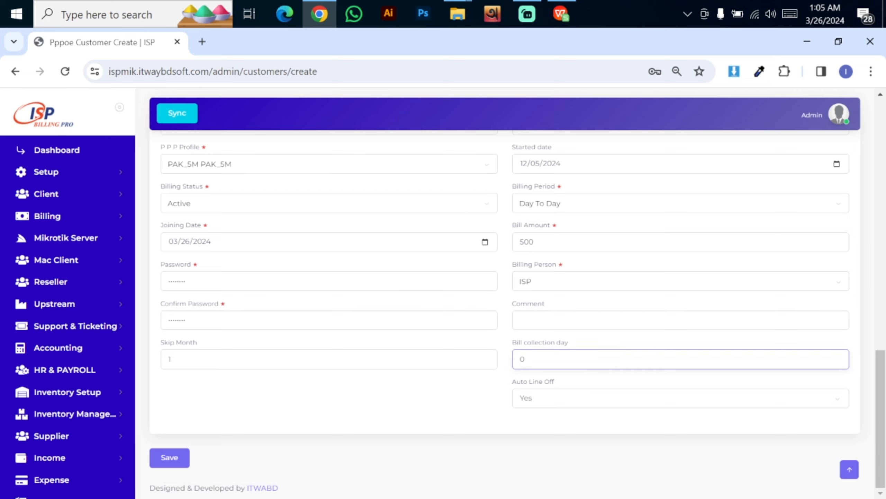
pyautogui.press('BackSpace')
pyautogui.write('15')
pyautogui.press('Tab')
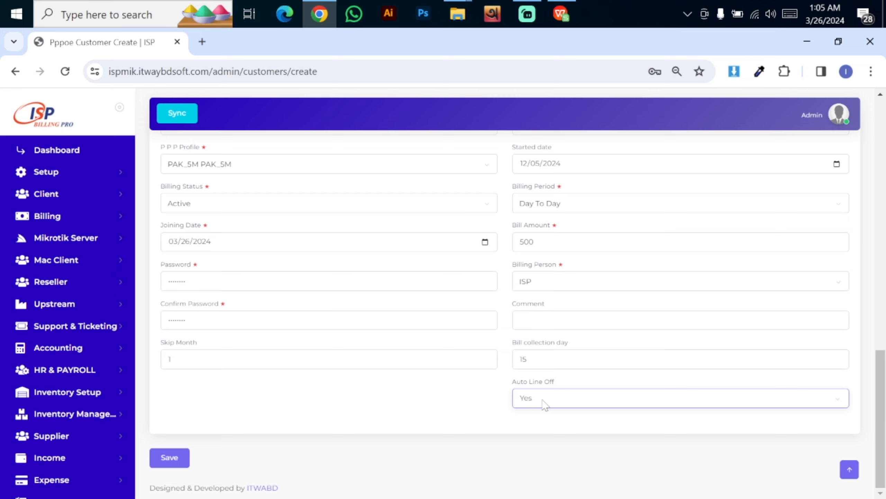
pyautogui.click(544, 405)
pyautogui.click(544, 419)
pyautogui.scroll(10, 426, 354)
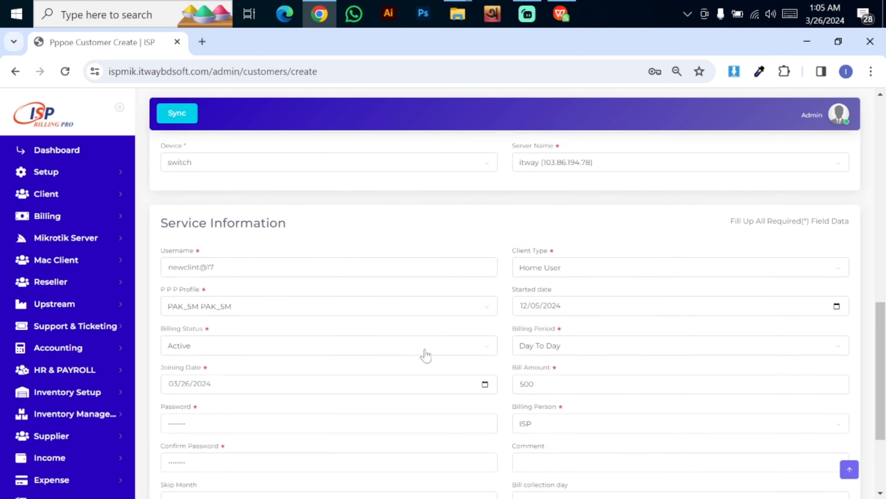
pyautogui.scroll(8, 425, 355)
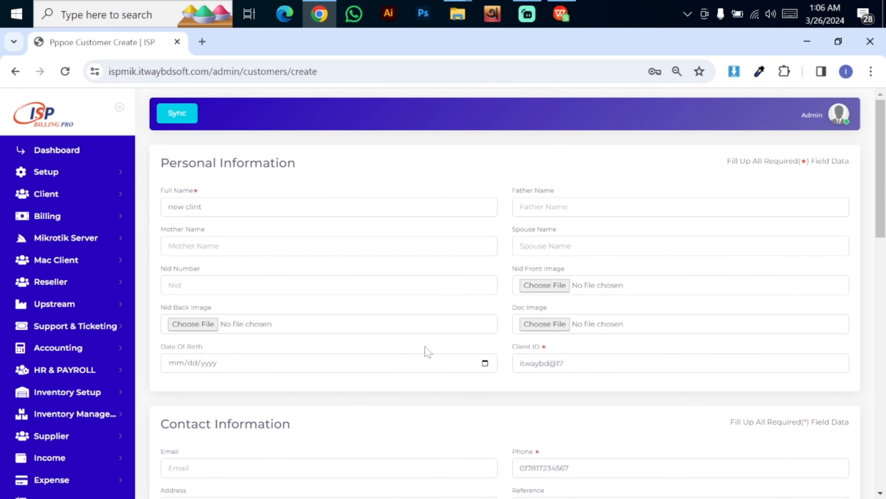
pyautogui.scroll(-6, 426, 351)
pyautogui.scroll(6, 425, 350)
pyautogui.scroll(-15, 560, 406)
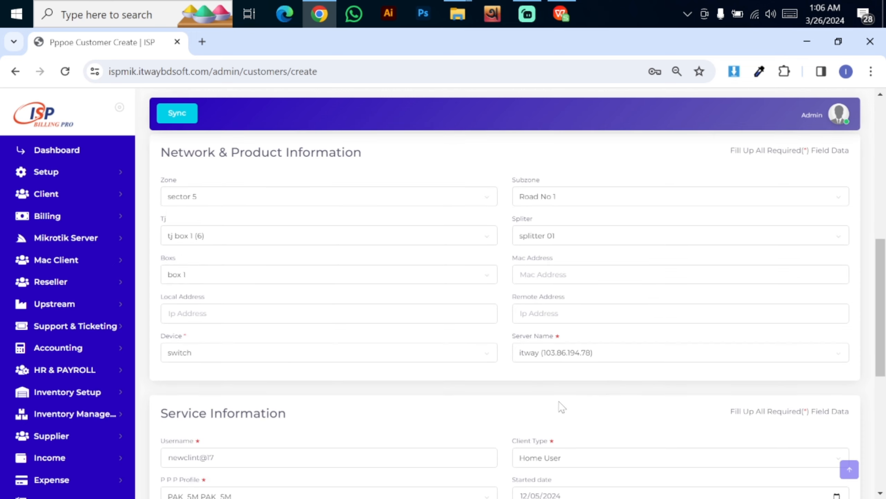
# Save the new PPPoE customer form, retrying after the error, and view the Pppoe Customer List
pyautogui.click(170, 458)
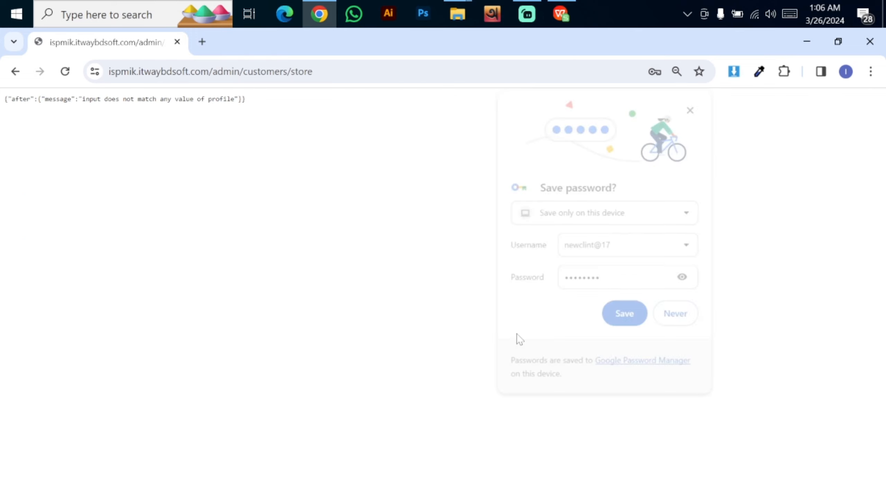
pyautogui.scroll(-5, 296, 342)
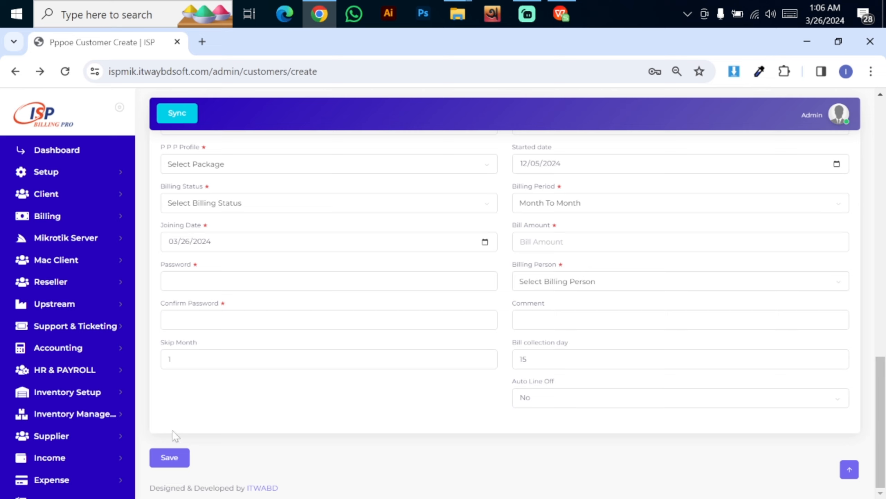
pyautogui.click(170, 464)
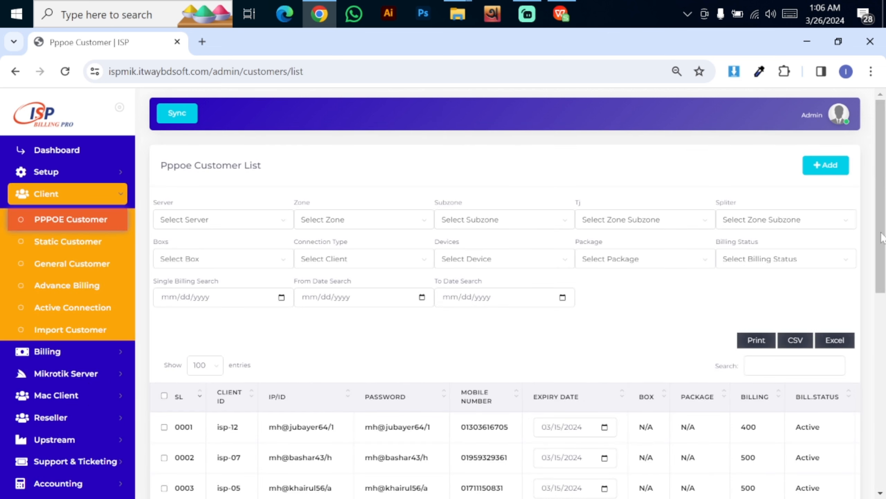
pyautogui.scroll(-1, 883, 239)
pyautogui.scroll(-5, 883, 238)
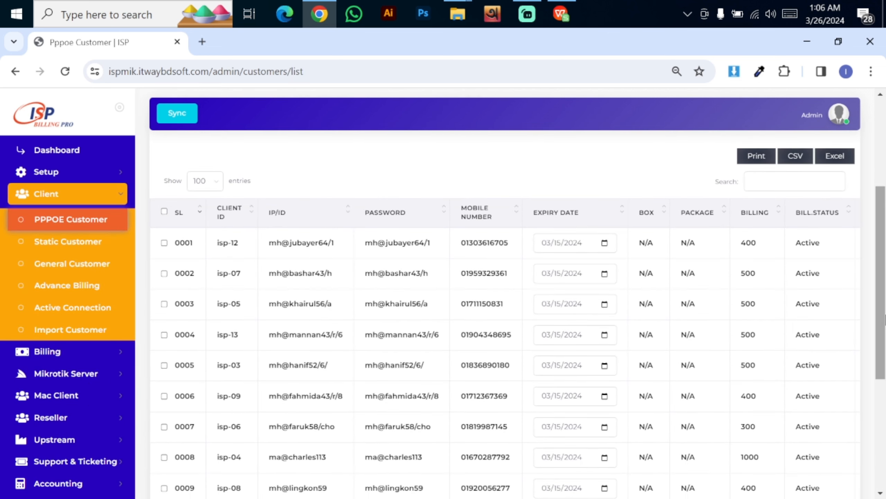